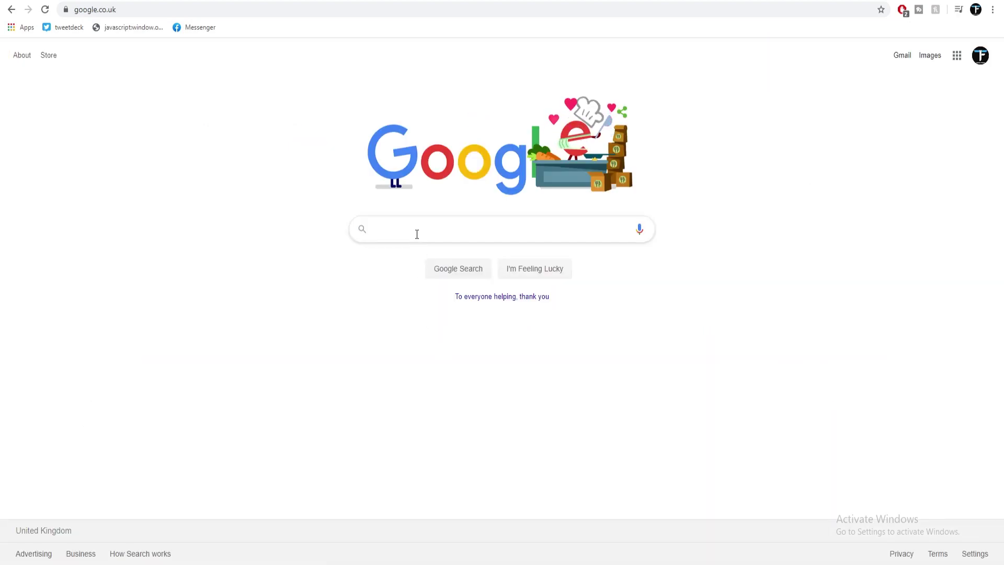
pyautogui.write('wepc h')
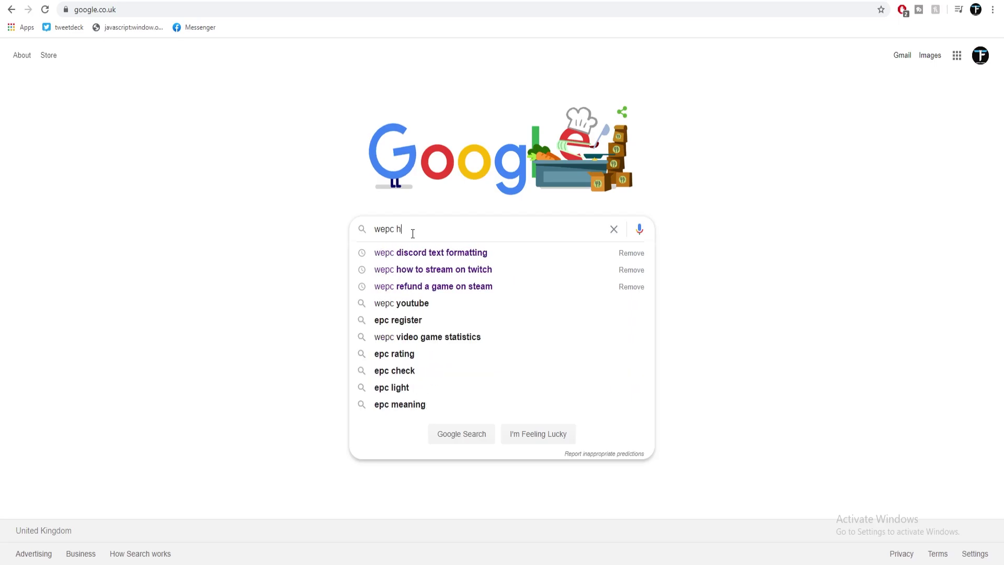
pyautogui.write('ow to make a discor')
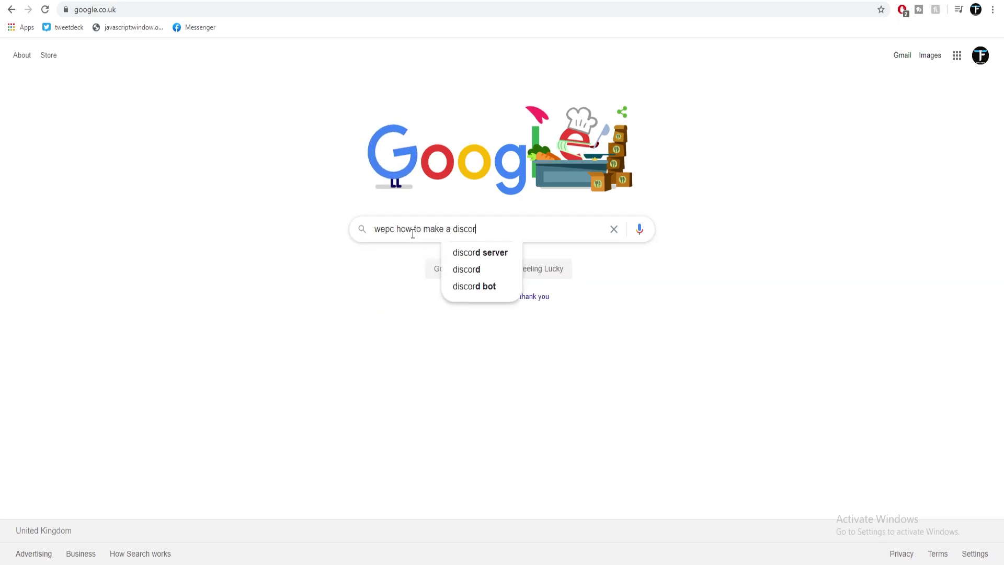
pyautogui.write('d bot')
# Step: Search Google for WePC's Discord bot guide and open the wepc.com How to Make a Discord Bot article
pyautogui.press('Return')
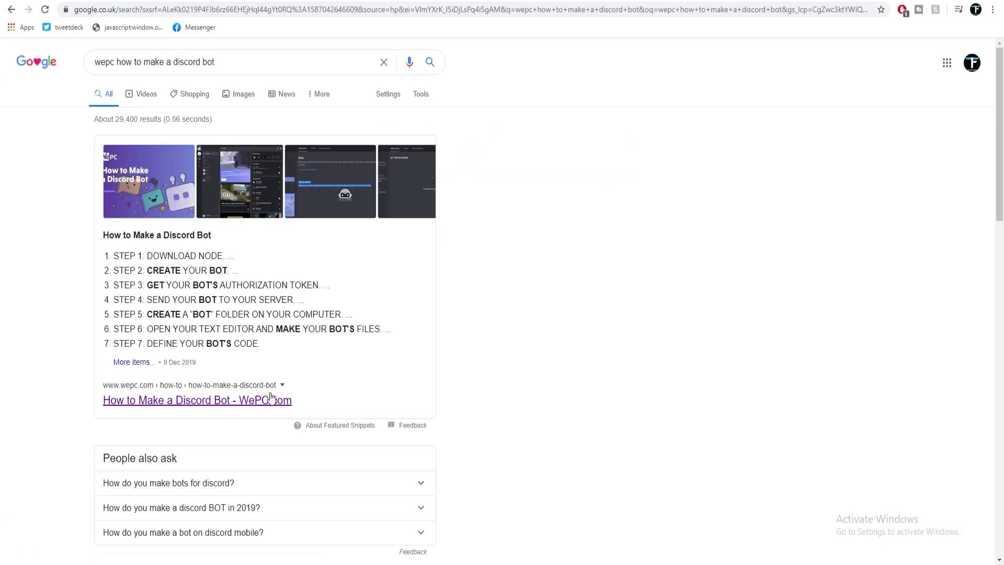
pyautogui.click(271, 399)
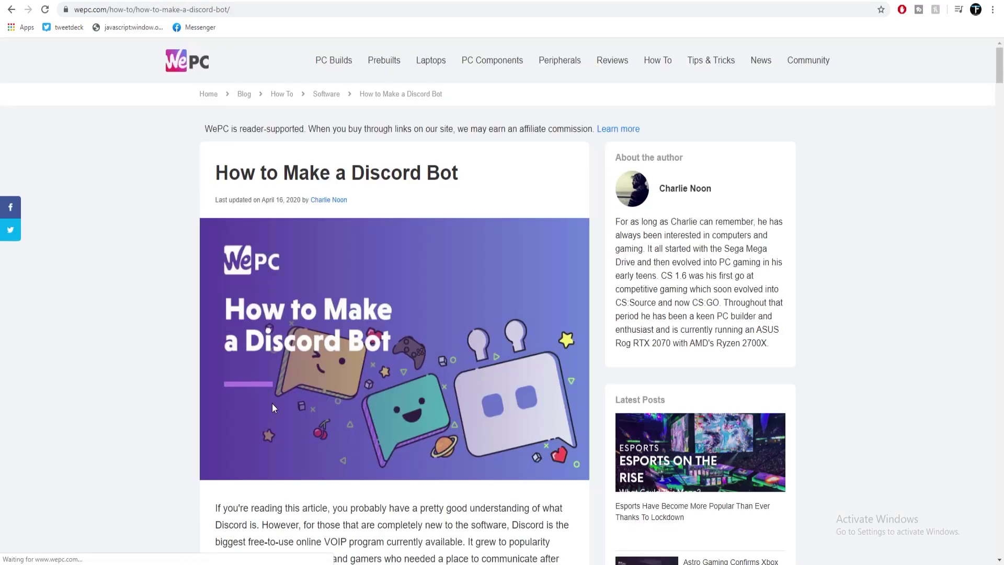
pyautogui.scroll(-5, 437, 326)
pyautogui.scroll(-3, 409, 325)
pyautogui.scroll(-5, 409, 324)
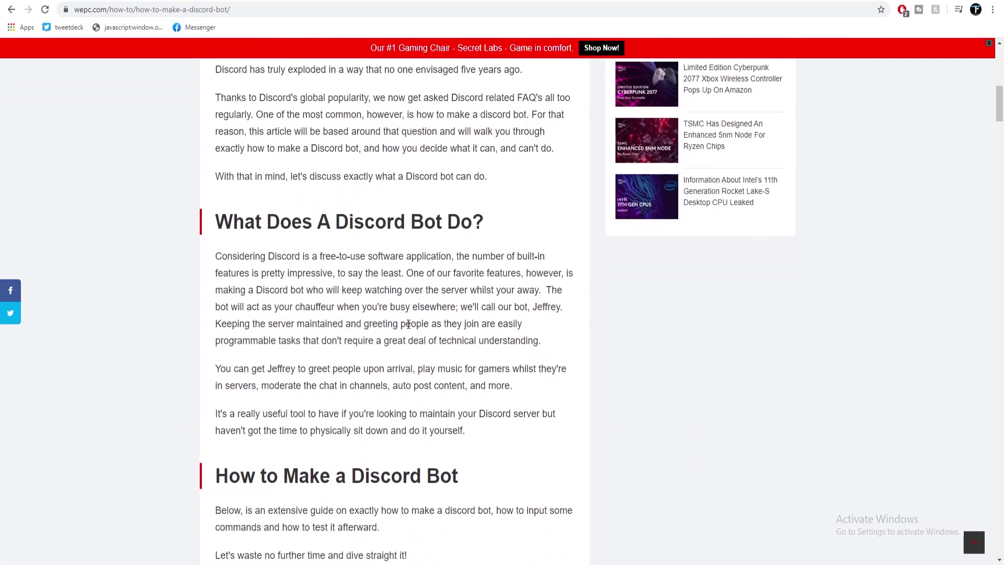
pyautogui.scroll(-4, 410, 324)
pyautogui.scroll(-4, 404, 337)
pyautogui.scroll(-2, 402, 342)
pyautogui.scroll(-3, 403, 342)
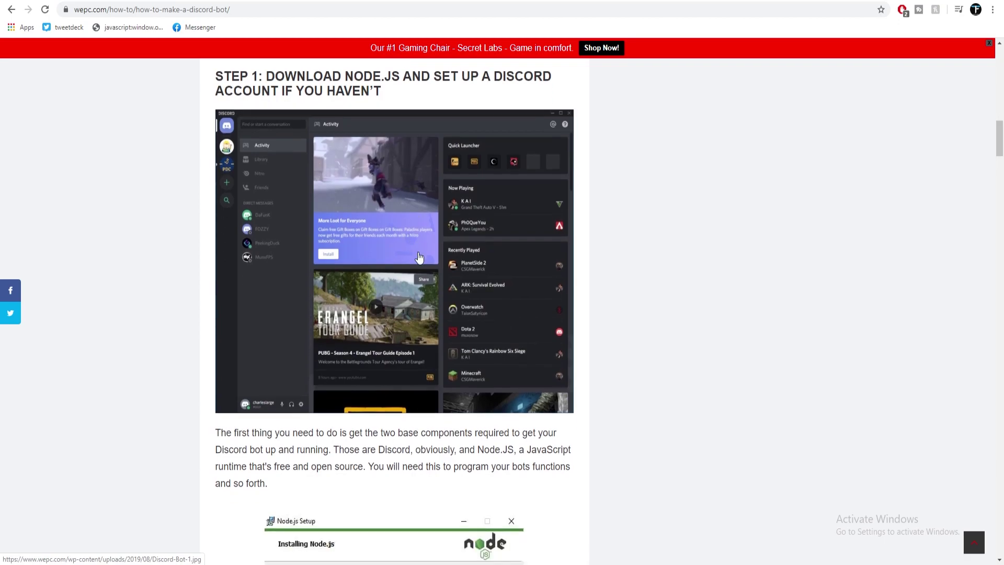
pyautogui.scroll(-4, 416, 324)
pyautogui.scroll(-3, 417, 324)
pyautogui.scroll(-4, 415, 323)
pyautogui.scroll(-4, 415, 324)
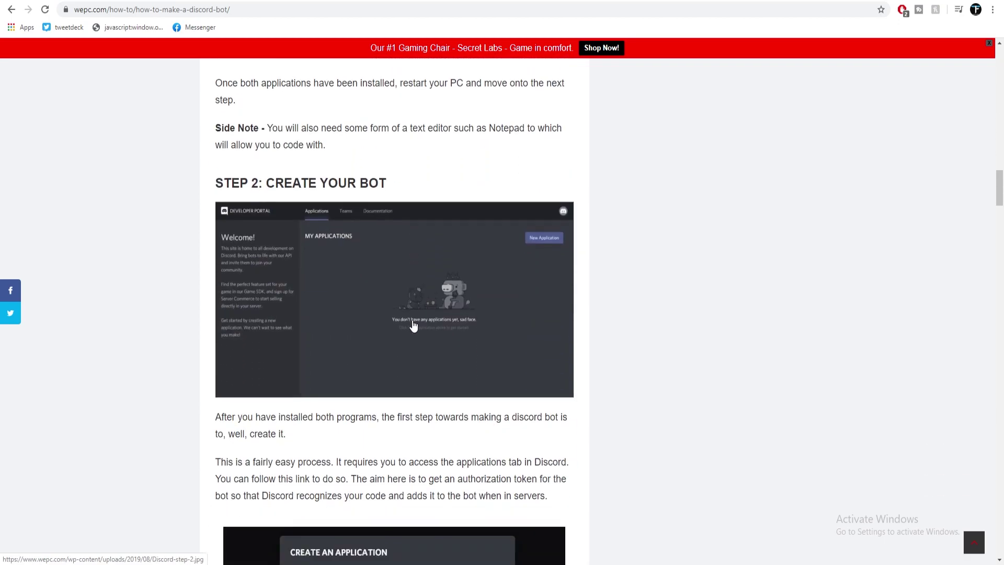
pyautogui.scroll(-4, 417, 323)
pyautogui.scroll(-4, 414, 326)
pyautogui.scroll(-4, 415, 325)
pyautogui.scroll(-4, 414, 325)
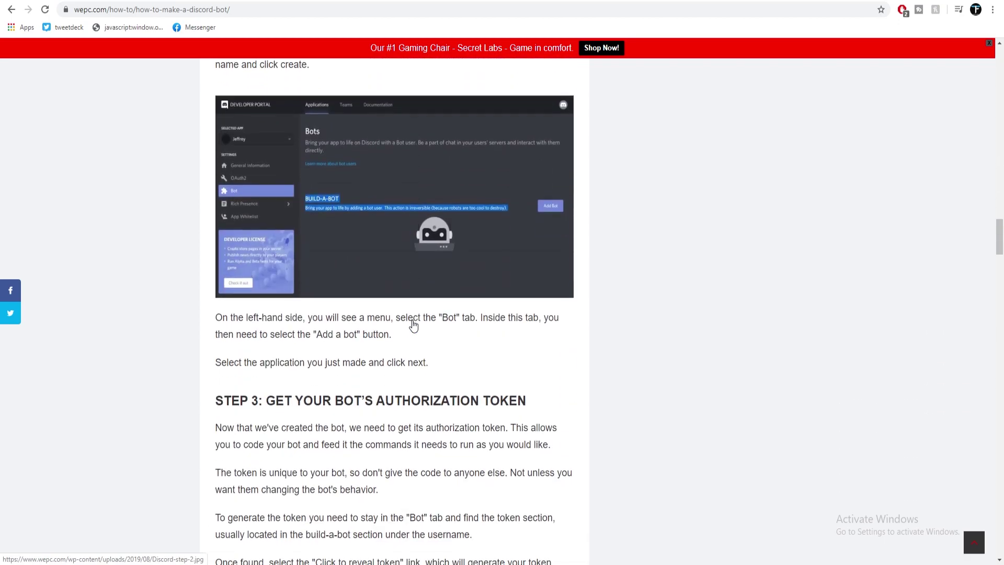
pyautogui.scroll(-3, 414, 325)
pyautogui.scroll(-4, 415, 325)
pyautogui.scroll(-3, 414, 325)
pyautogui.scroll(-4, 414, 325)
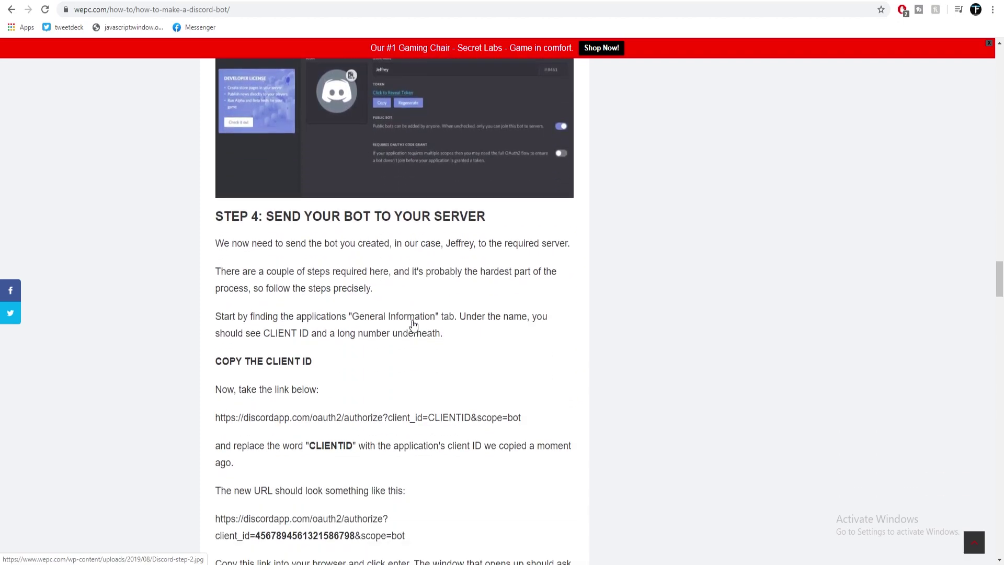
pyautogui.scroll(-2, 396, 319)
pyautogui.scroll(-1, 363, 313)
pyautogui.scroll(-1, 362, 314)
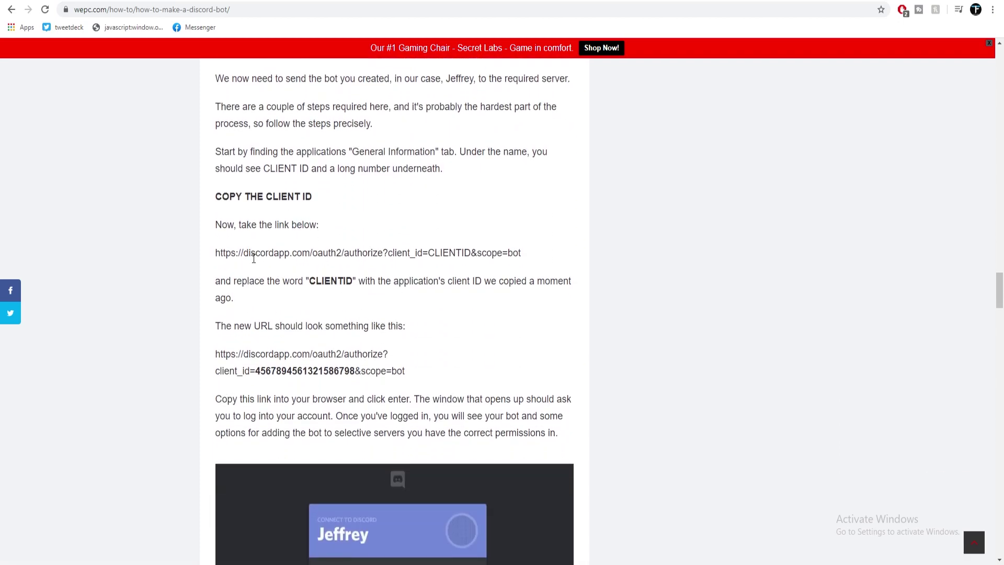
pyautogui.scroll(-4, 362, 314)
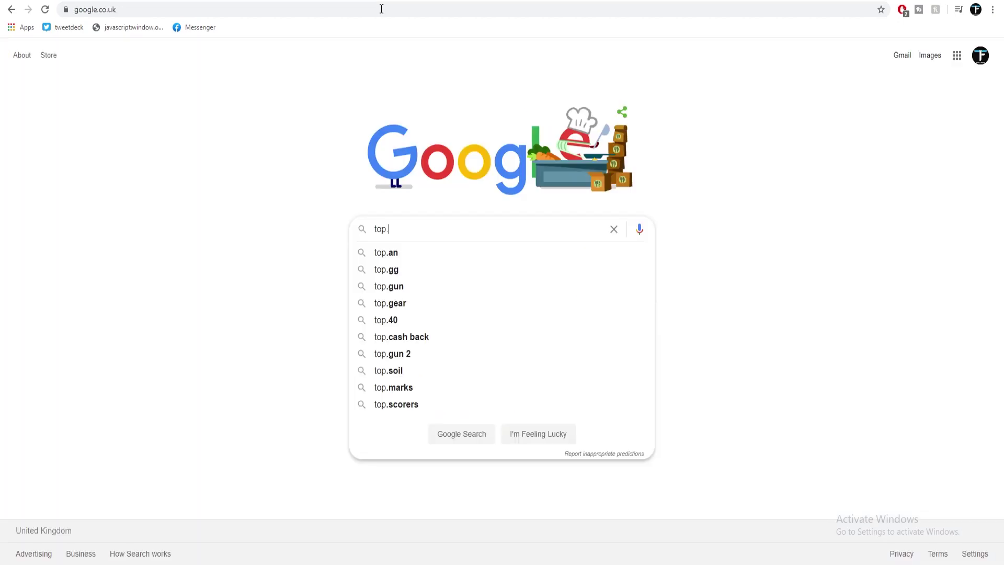
pyautogui.write('gg')
# Step: Open top.gg from the search results and browse its homepage bot lists before returning to the top
pyautogui.press('Return')
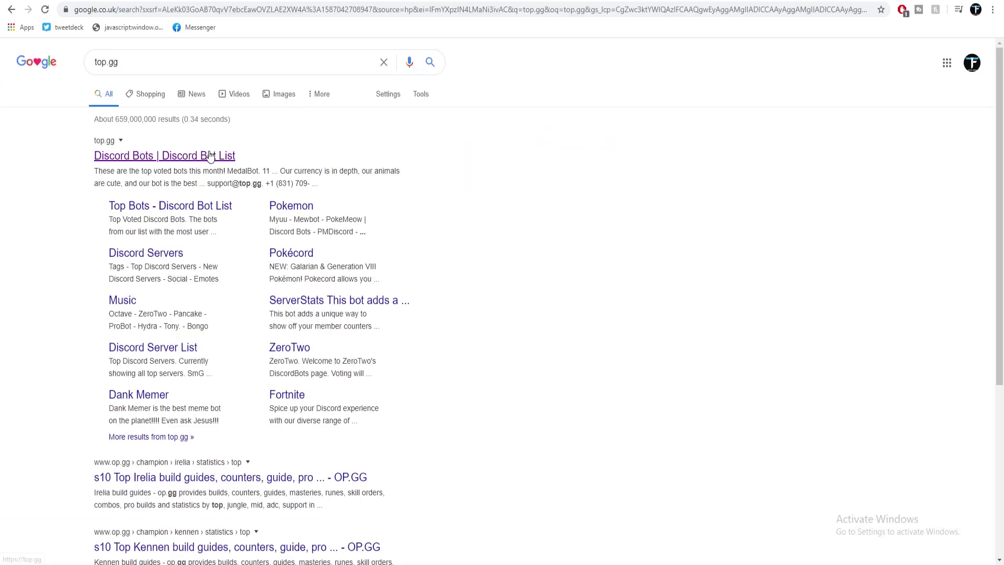
pyautogui.click(210, 159)
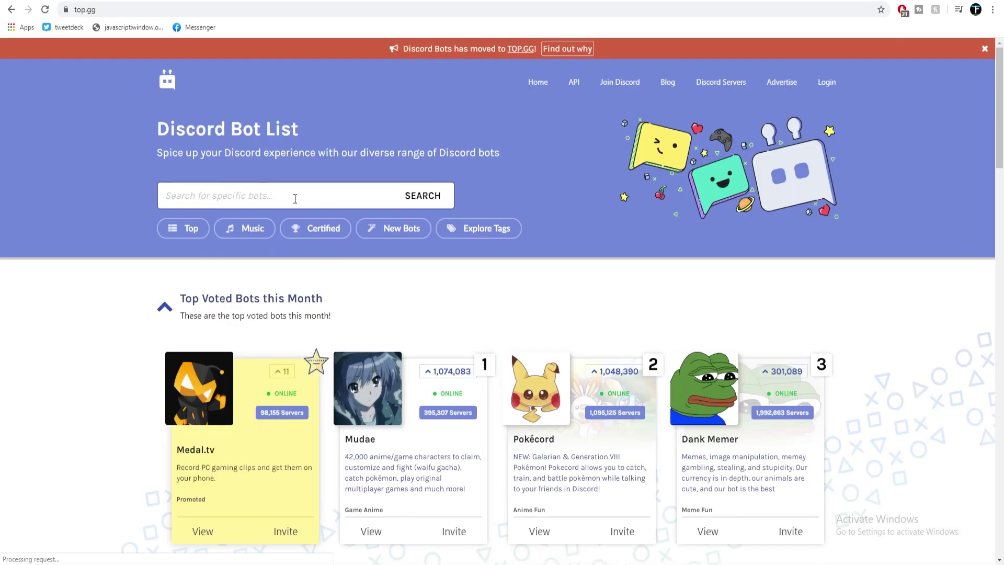
pyautogui.scroll(-2, 675, 270)
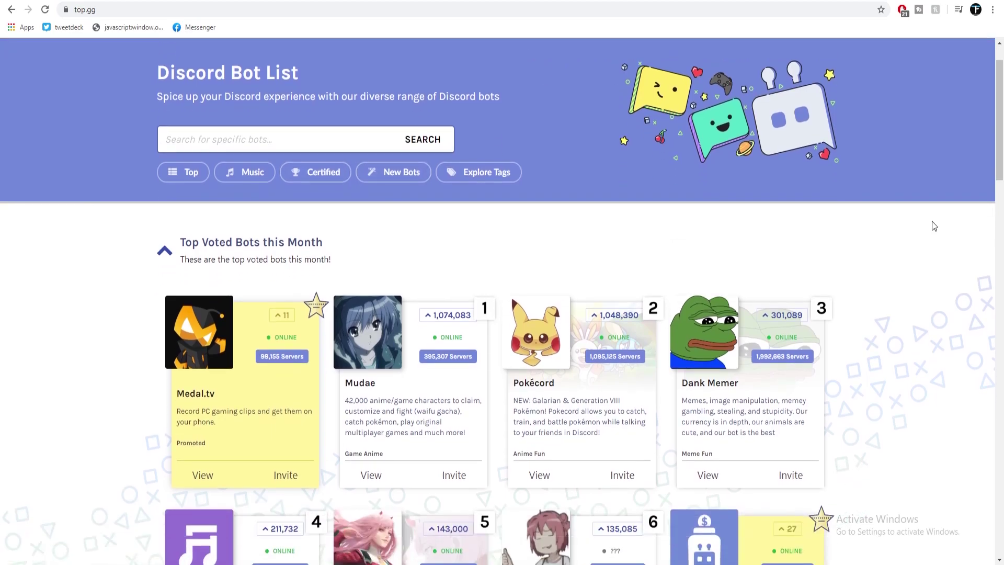
pyautogui.scroll(-2, 510, 295)
pyautogui.scroll(-2, 706, 267)
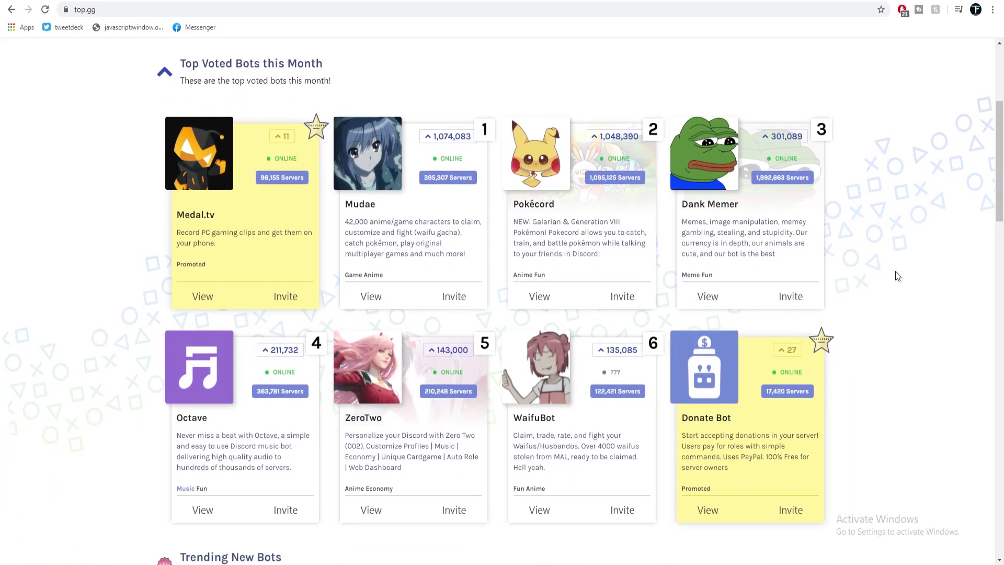
pyautogui.scroll(-2, 864, 349)
pyautogui.scroll(-3, 864, 350)
pyautogui.scroll(-2, 864, 349)
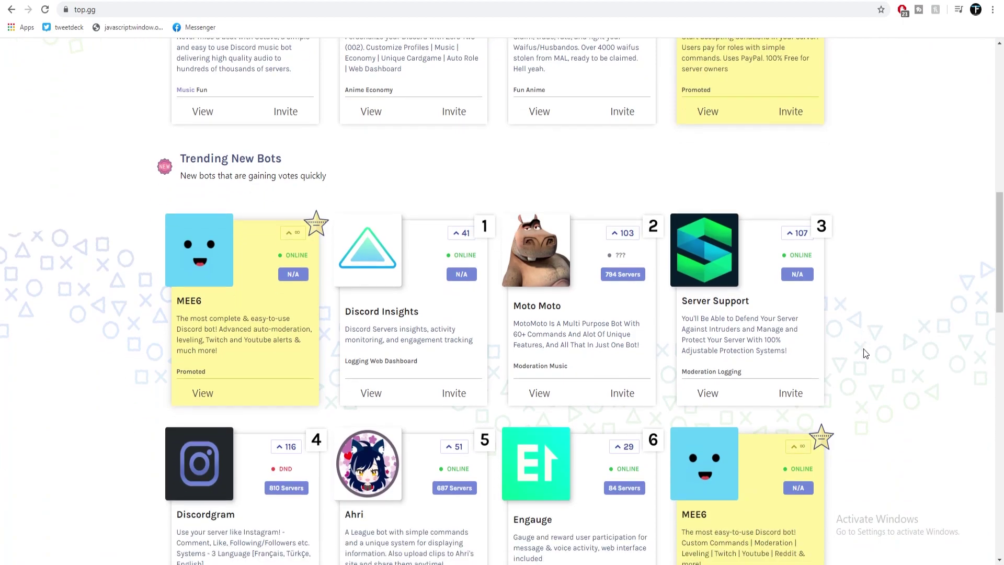
pyautogui.scroll(-2, 863, 350)
pyautogui.scroll(-2, 845, 328)
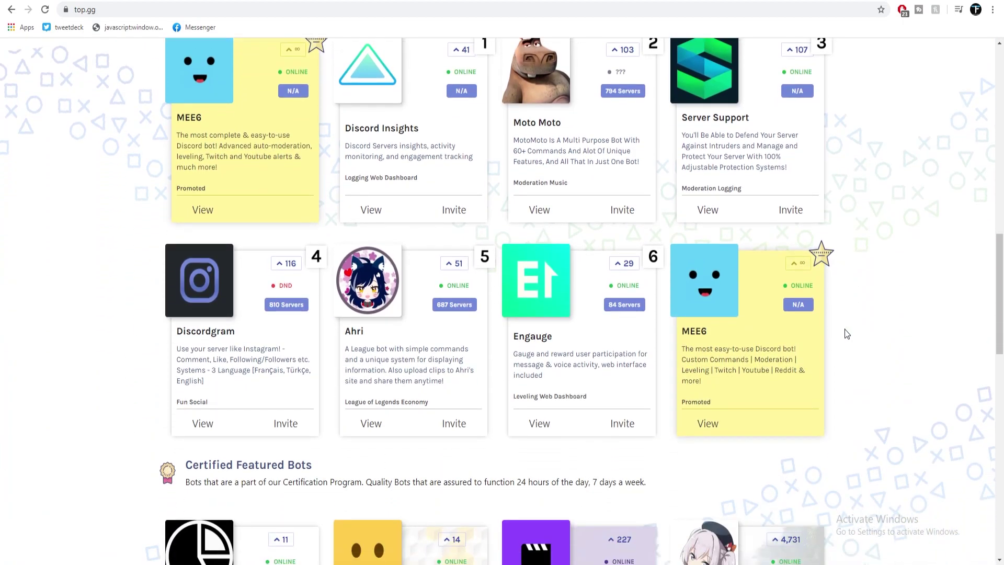
pyautogui.scroll(-2, 844, 329)
pyautogui.scroll(-2, 844, 329)
pyautogui.scroll(-1, 845, 329)
pyautogui.scroll(-1, 844, 329)
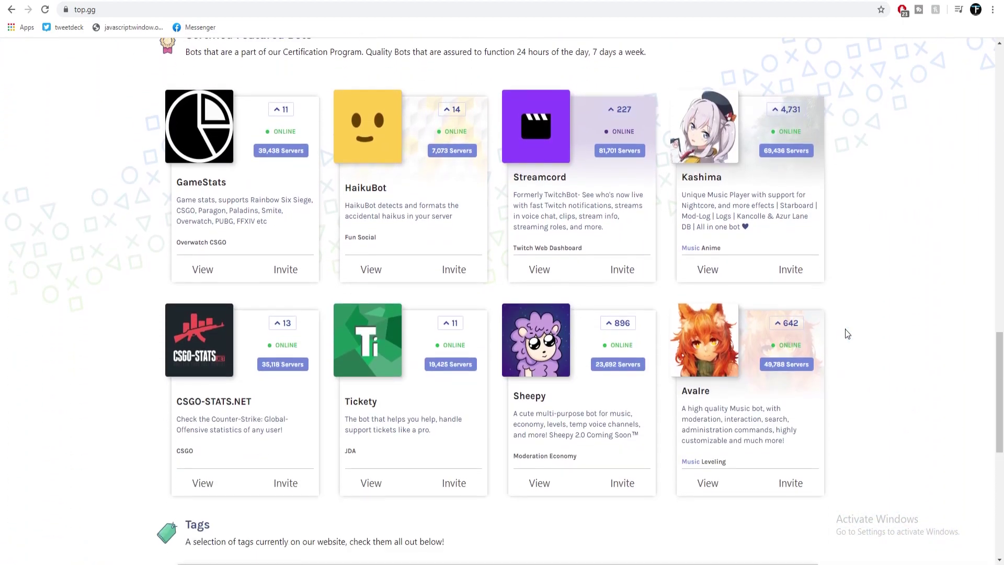
pyautogui.scroll(-2, 844, 329)
pyautogui.scroll(-3, 845, 329)
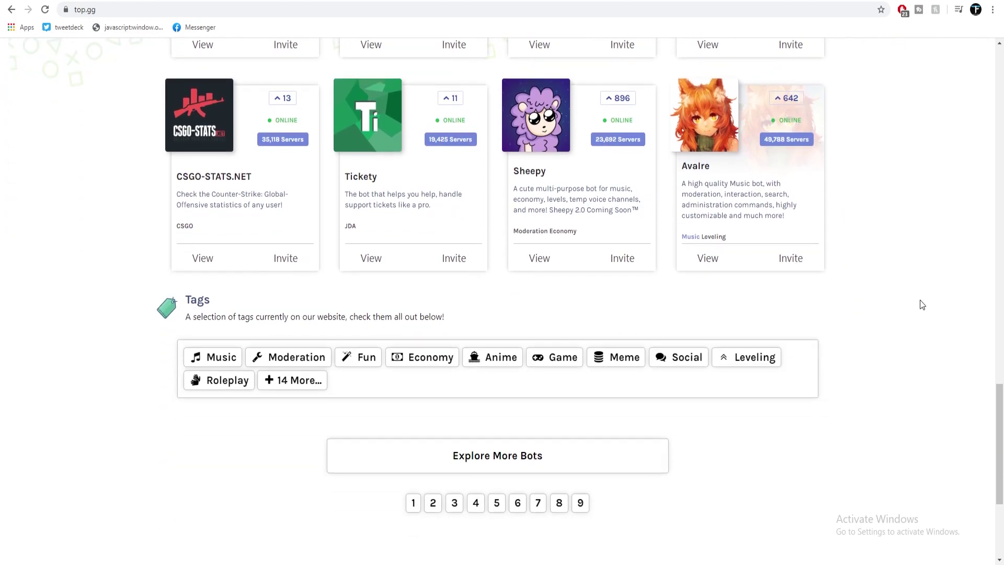
pyautogui.press('Home')
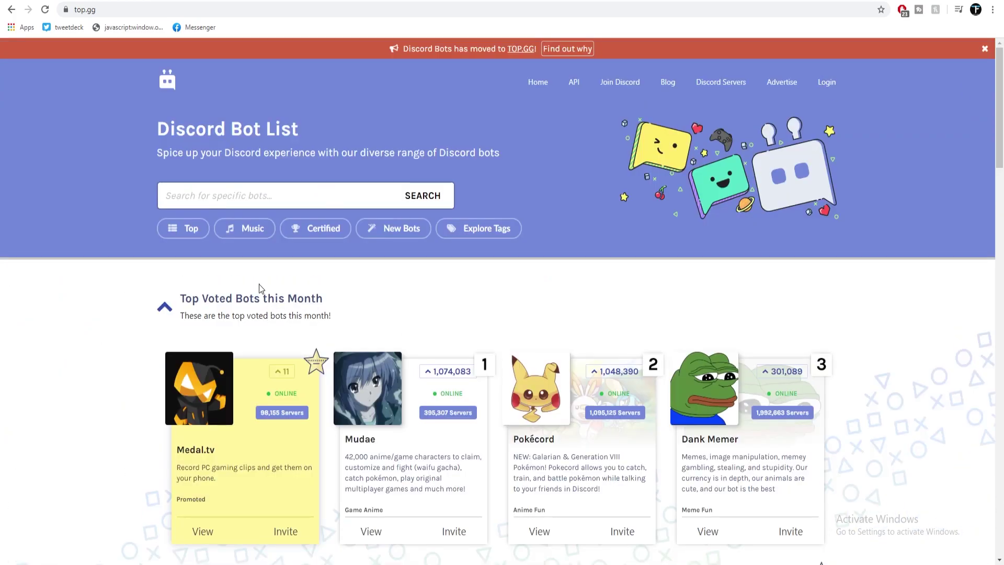
# Step: Filter to music bots, browse Octave's command previews, then bring up the Explore Tags page
pyautogui.click(238, 228)
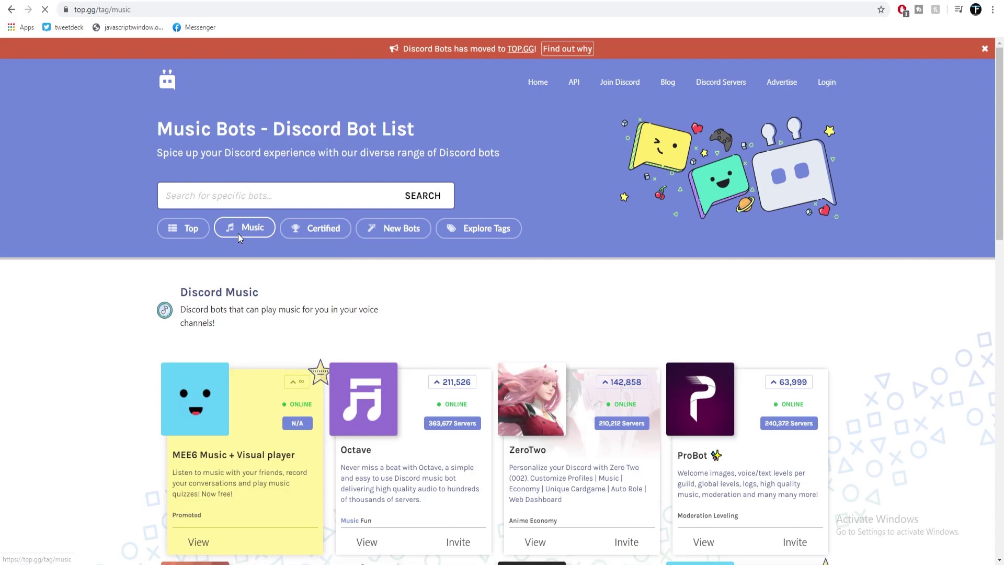
pyautogui.scroll(-3, 244, 240)
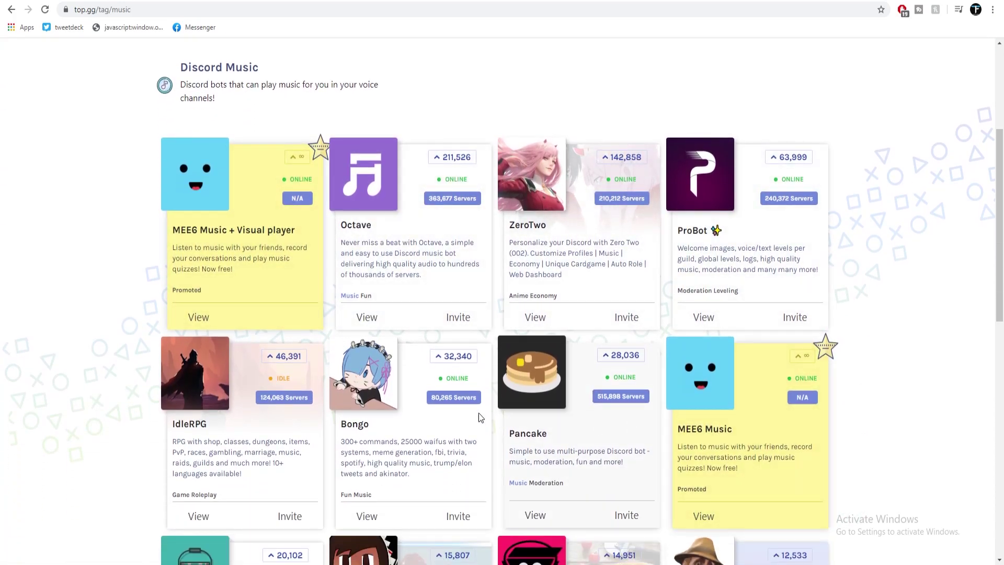
pyautogui.click(378, 190)
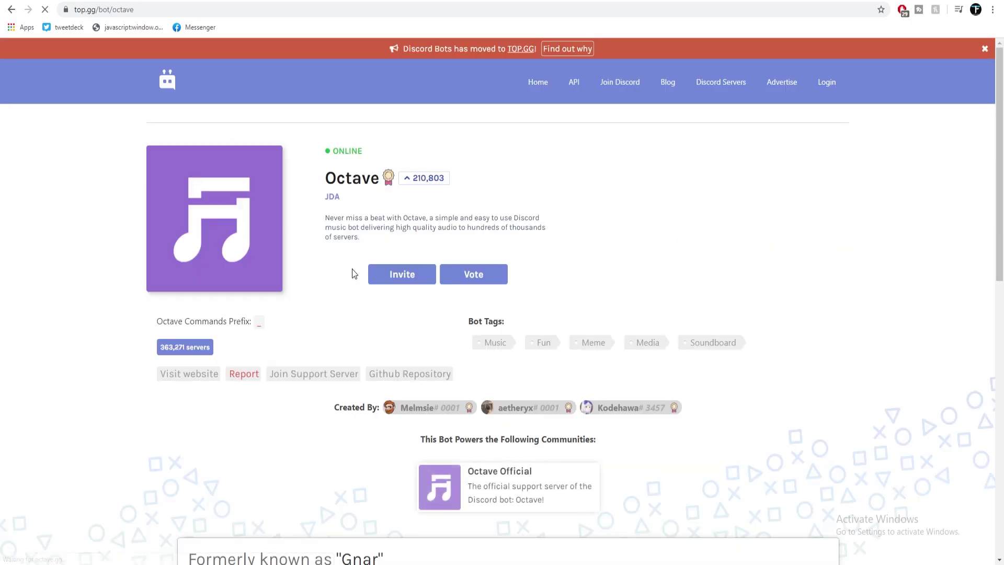
pyautogui.scroll(-1, 351, 278)
pyautogui.scroll(-3, 350, 275)
pyautogui.scroll(-3, 342, 271)
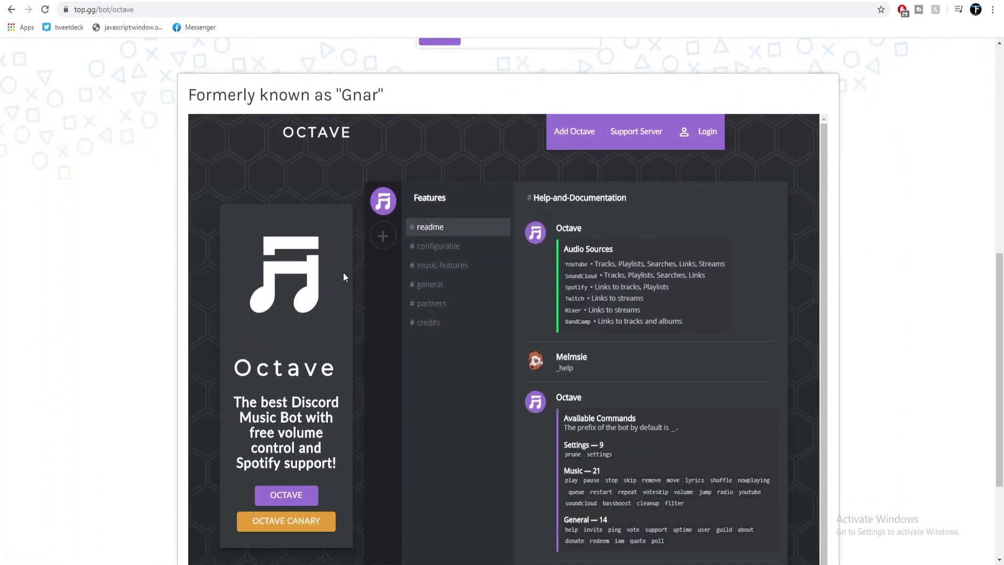
pyautogui.click(449, 205)
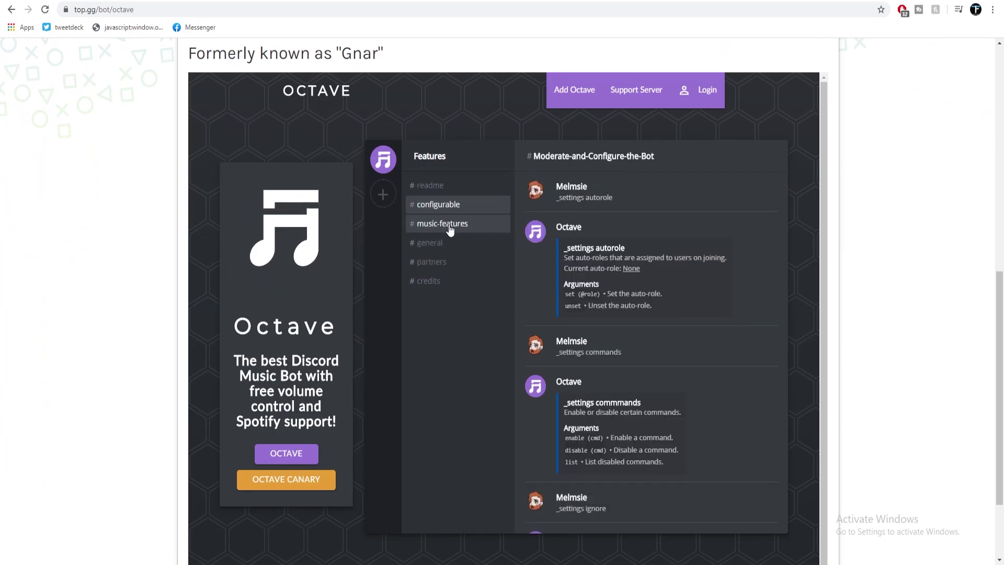
pyautogui.click(449, 225)
pyautogui.click(440, 243)
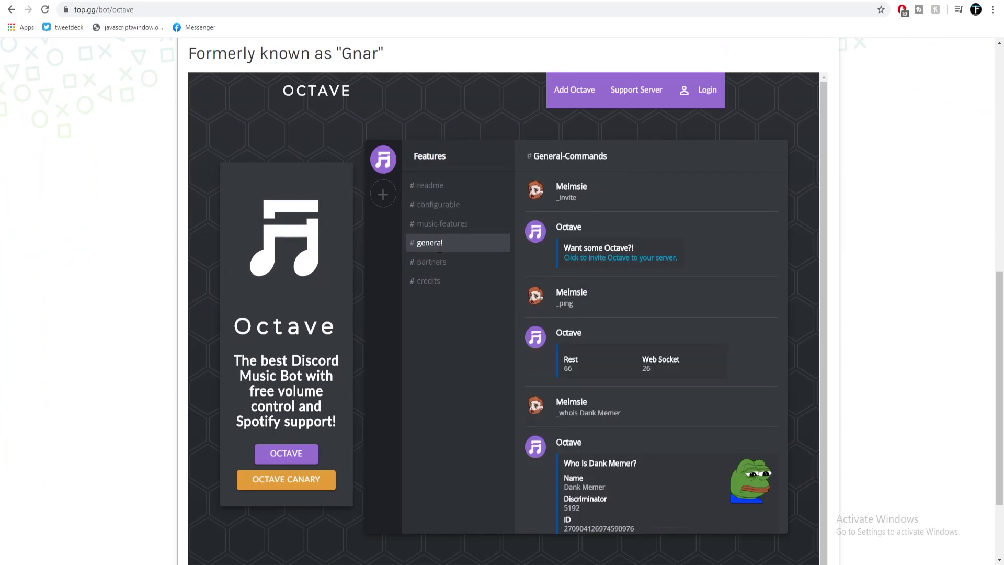
pyautogui.click(441, 263)
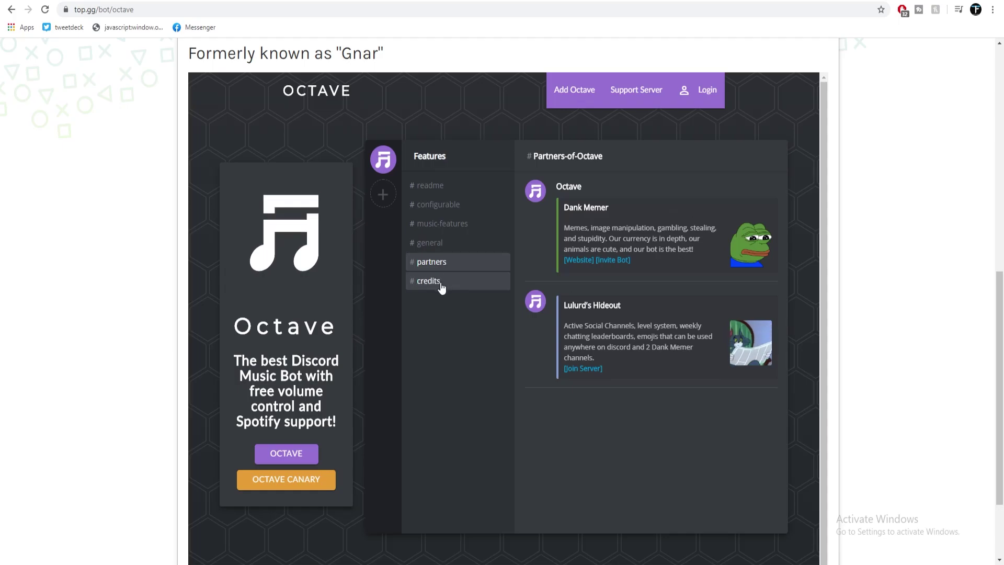
pyautogui.click(440, 282)
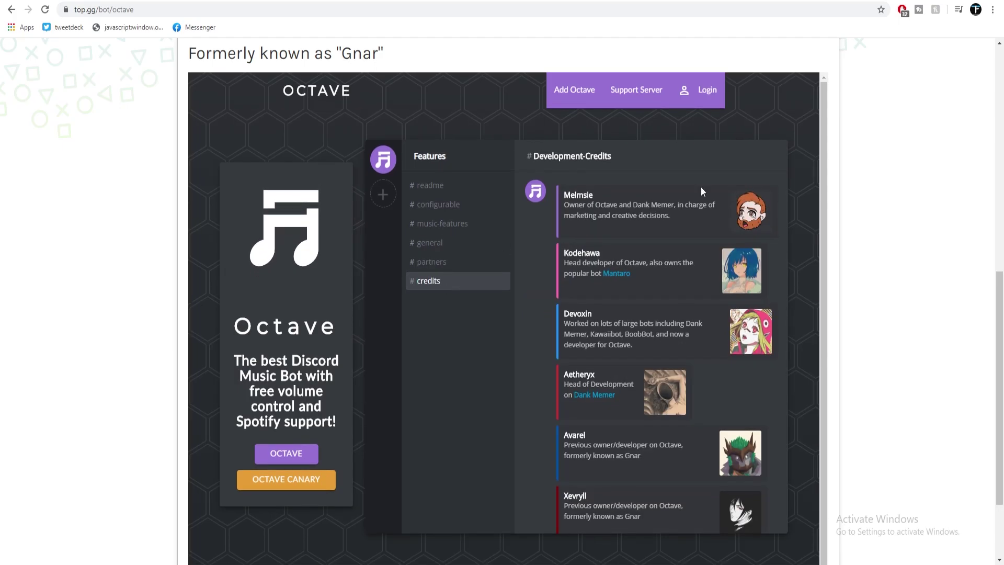
pyautogui.moveTo(996, 309); pyautogui.dragTo(997, 63)
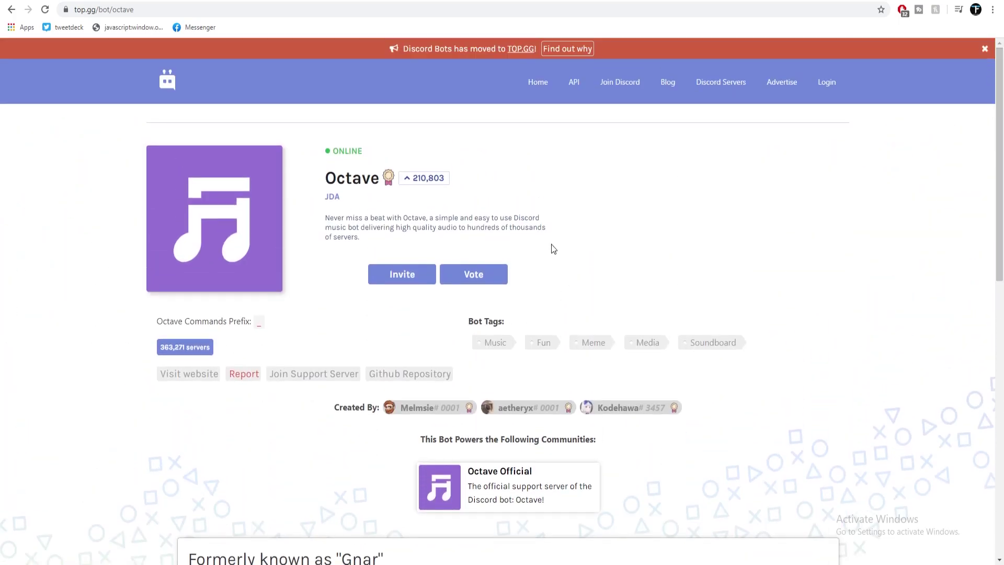
pyautogui.click(402, 274)
pyautogui.scroll(-1, 473, 225)
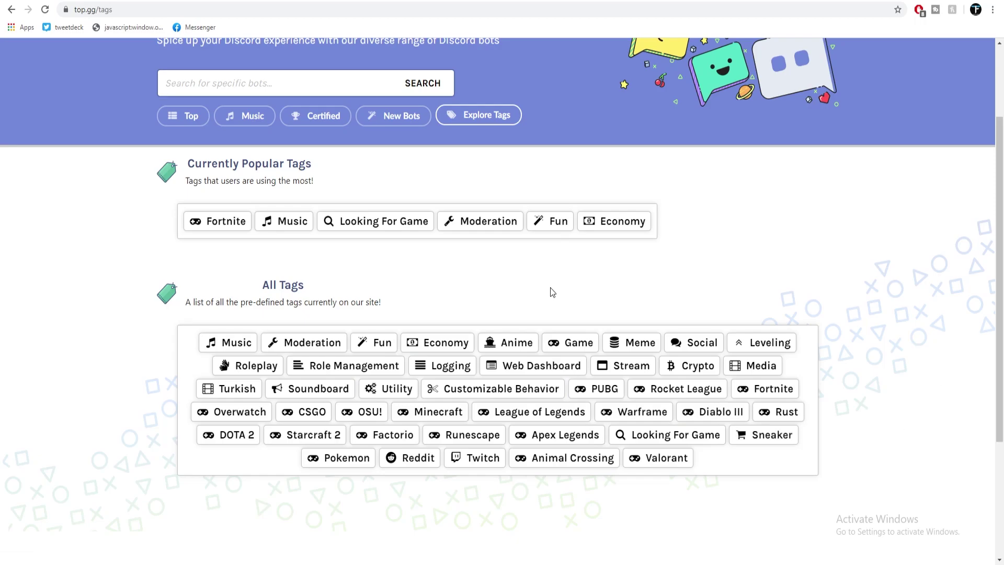
# Step: Go from Explore Tags back to the Discord Bot List's Top Voted Bots this Month
pyautogui.click(550, 221)
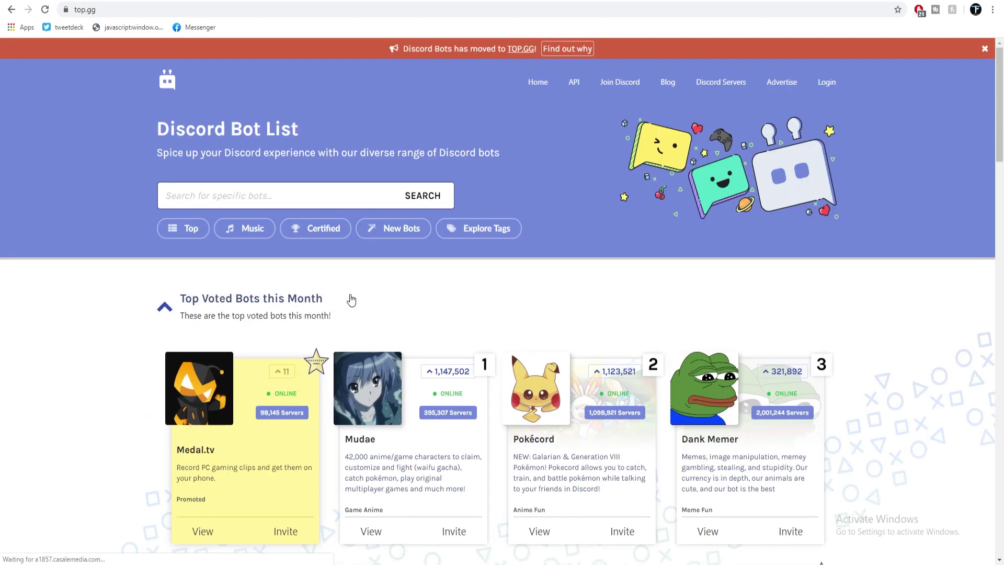
# Step: Open Pokécord's bot page from the top.gg bot list
pyautogui.click(537, 388)
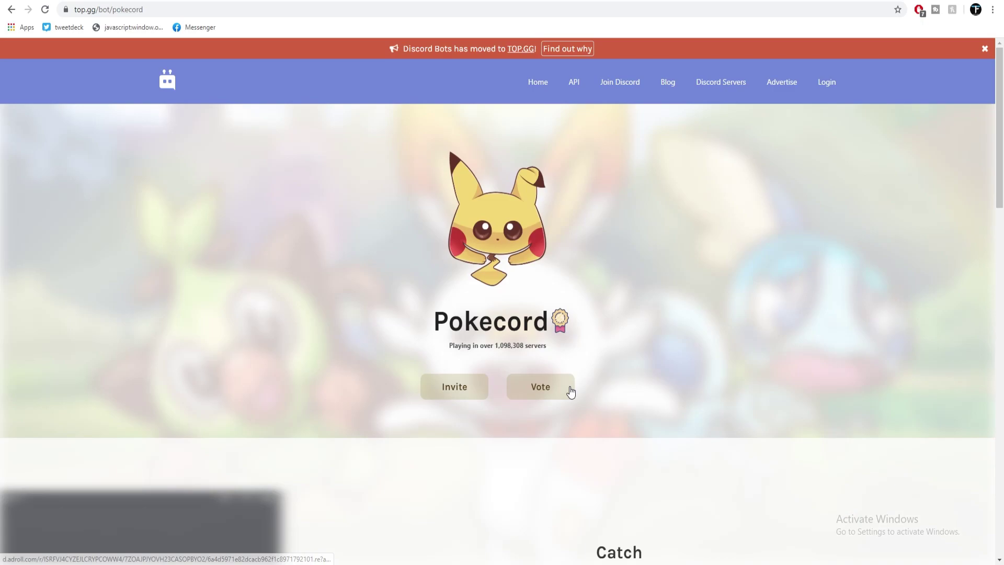
pyautogui.scroll(-5, 570, 390)
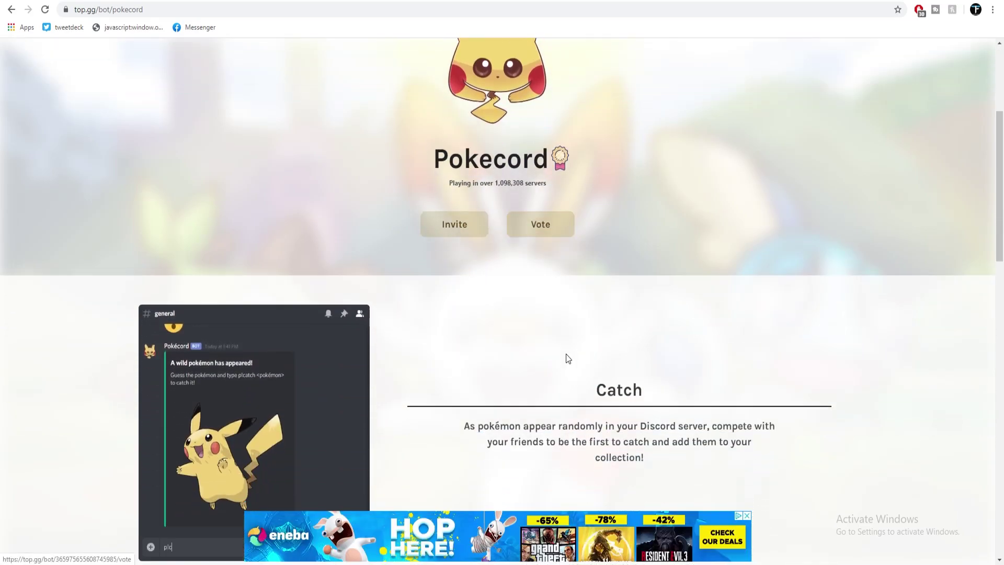
pyautogui.scroll(-5, 569, 358)
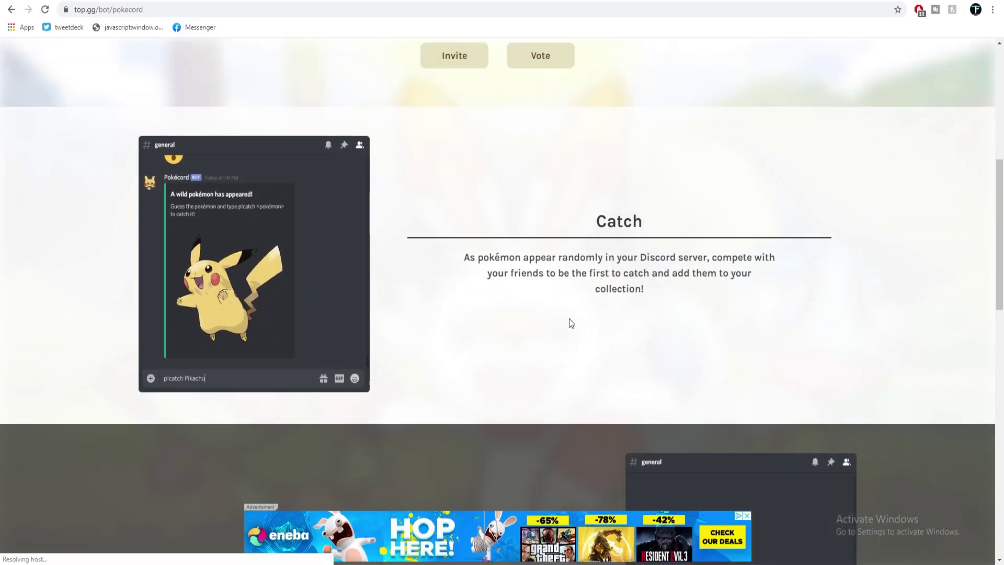
pyautogui.scroll(-2, 568, 318)
pyautogui.scroll(-3, 570, 323)
pyautogui.scroll(-2, 570, 322)
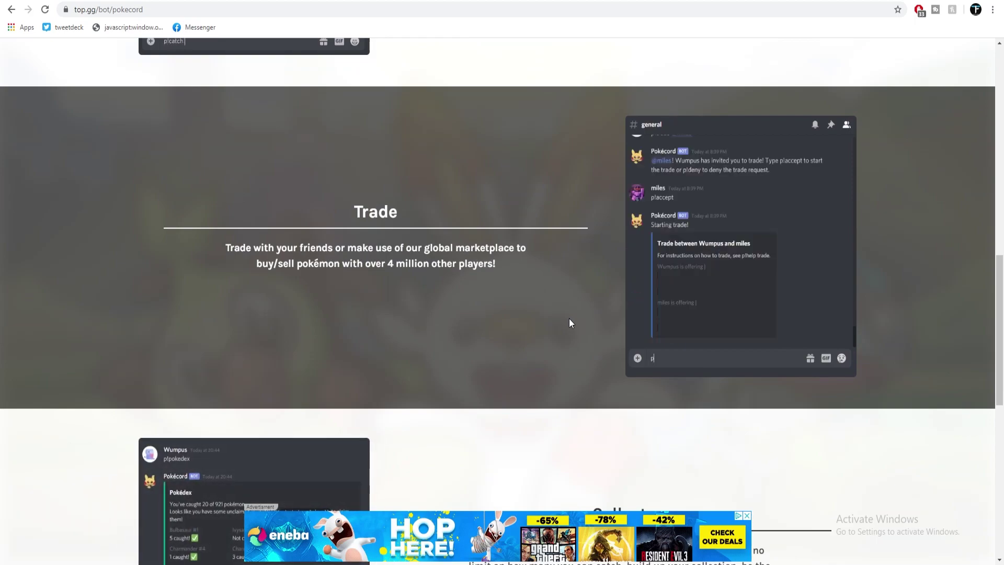
pyautogui.scroll(-4, 570, 322)
pyautogui.scroll(-3, 570, 322)
pyautogui.scroll(-2, 571, 322)
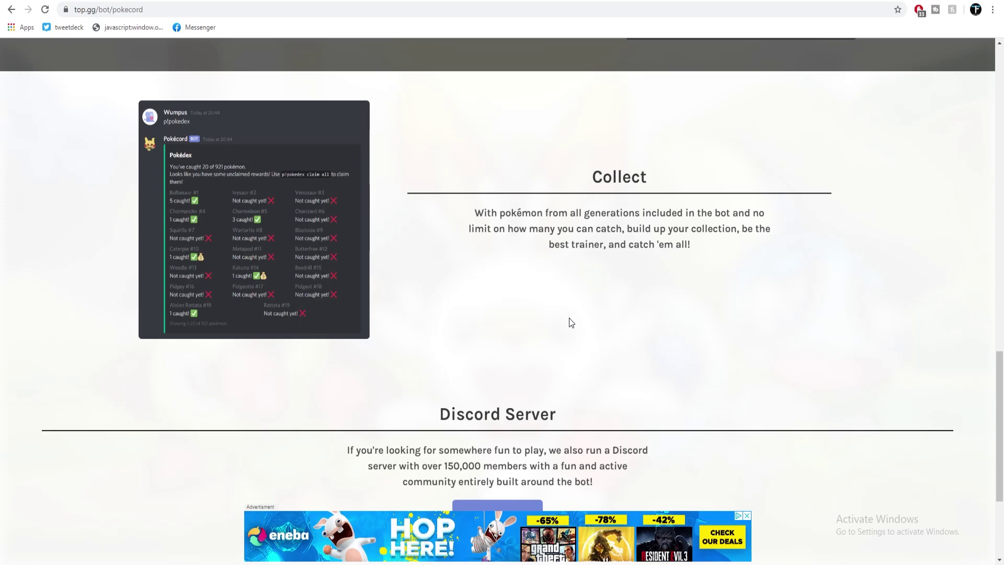
pyautogui.scroll(-2, 570, 323)
pyautogui.scroll(-2, 571, 323)
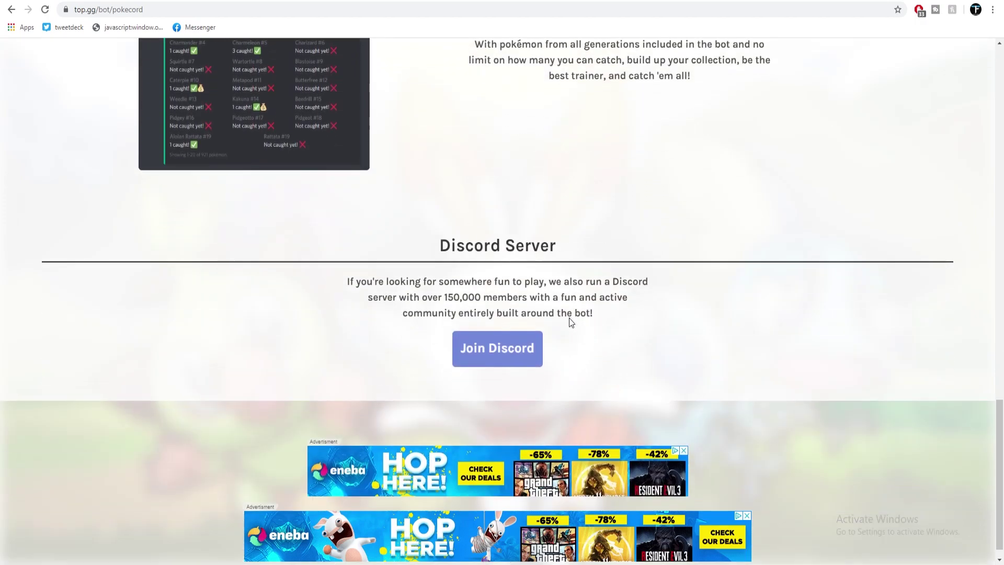
pyautogui.scroll(4, 570, 323)
pyautogui.scroll(3, 570, 322)
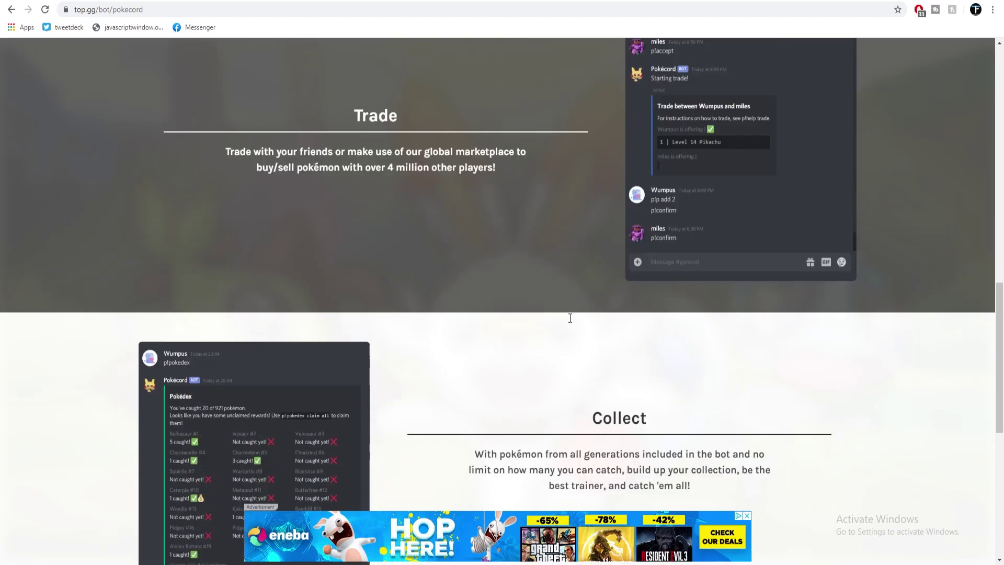
pyautogui.scroll(4, 571, 322)
pyautogui.scroll(5, 570, 318)
pyautogui.scroll(4, 570, 318)
pyautogui.scroll(2, 570, 318)
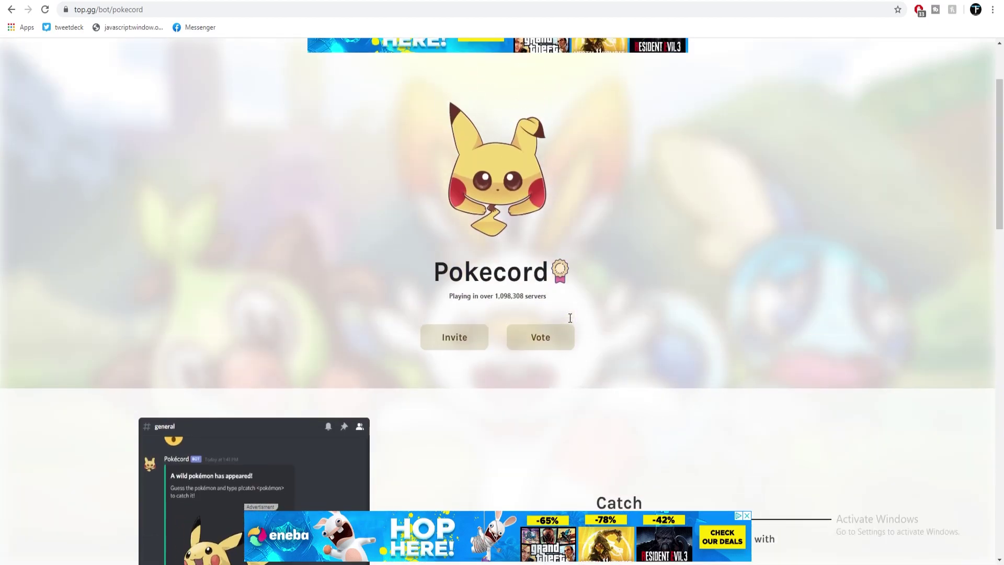
pyautogui.scroll(3, 571, 319)
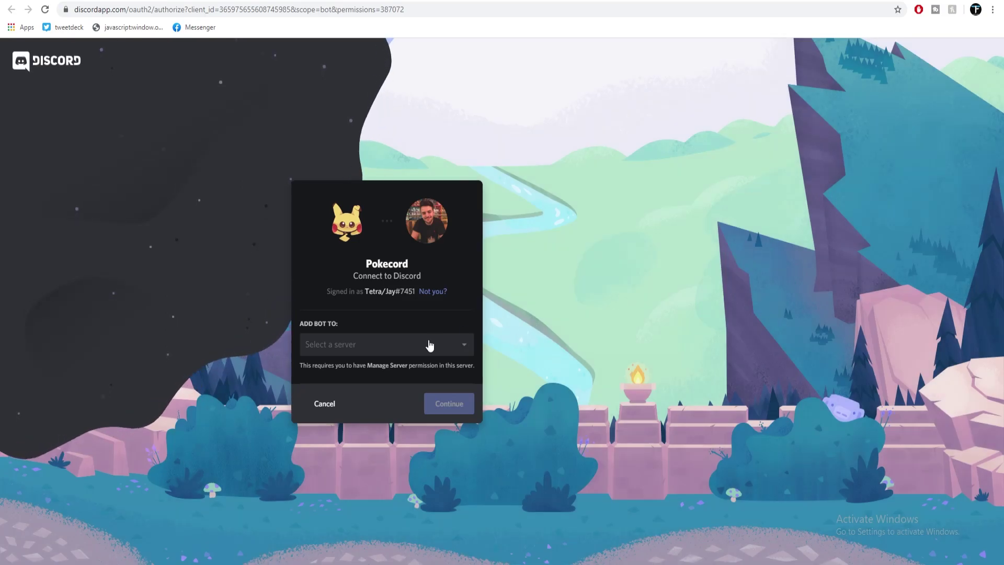
# Step: Pick WEPC TEST from the server dropdown on Pokecord's authorization screen
pyautogui.click(418, 345)
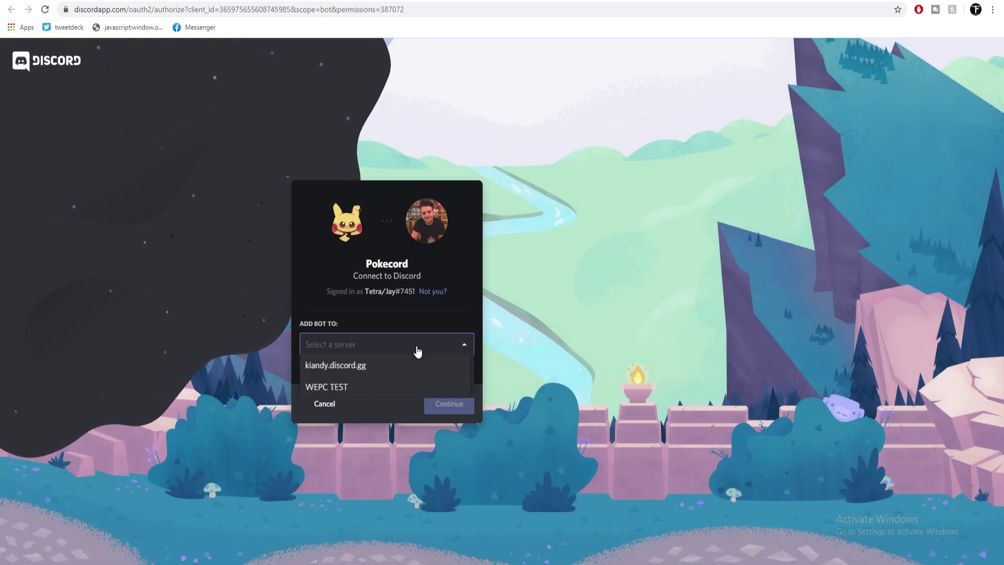
pyautogui.click(341, 386)
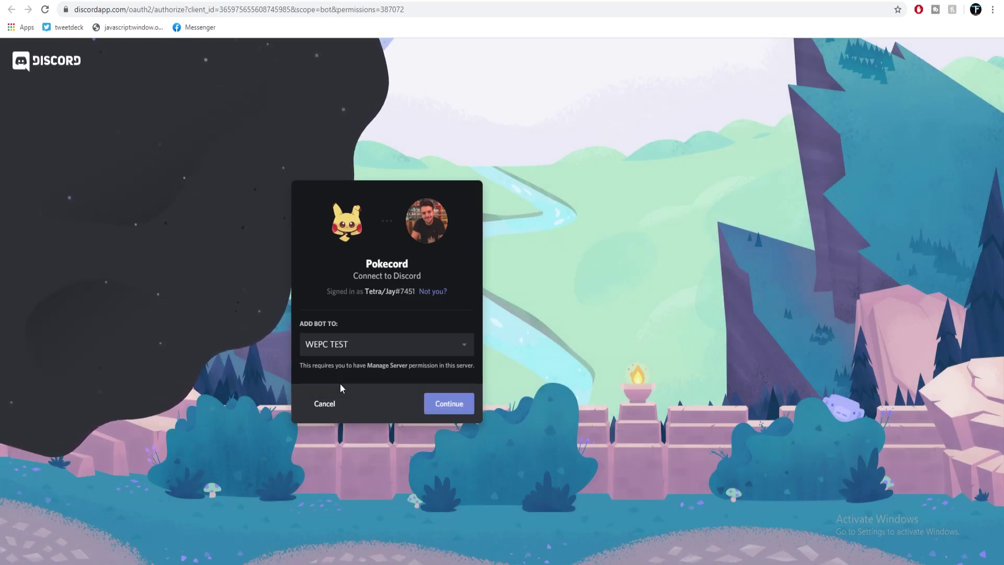
# Step: Authorize Pokécord into WEPC TEST, then view its profile from chat and the member list
pyautogui.click(446, 406)
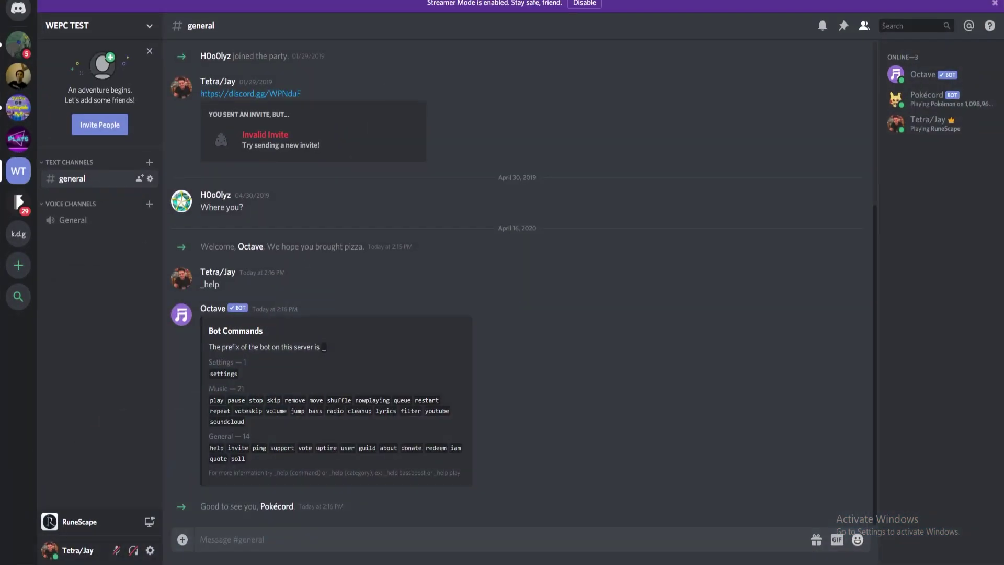
pyautogui.click(278, 505)
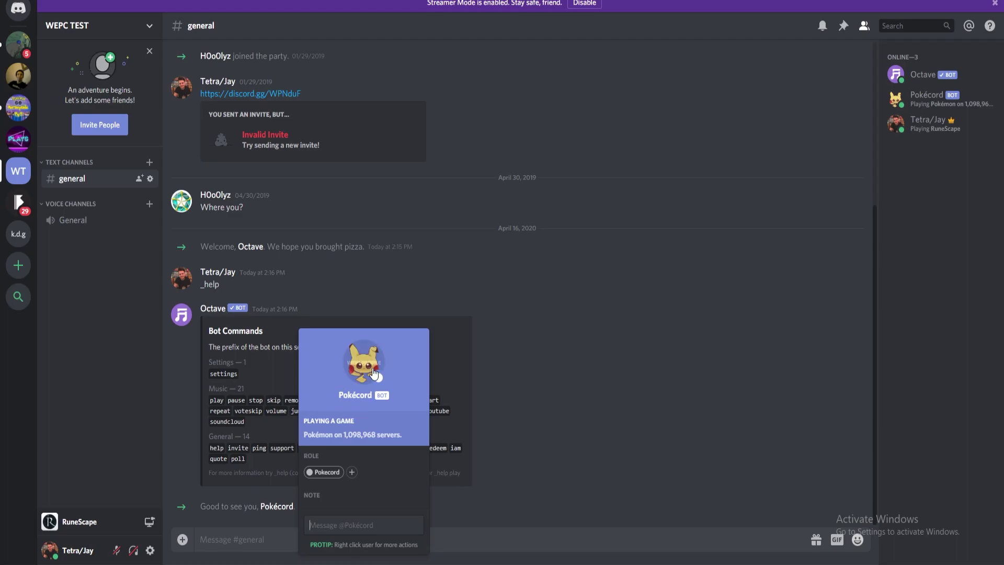
pyautogui.click(596, 377)
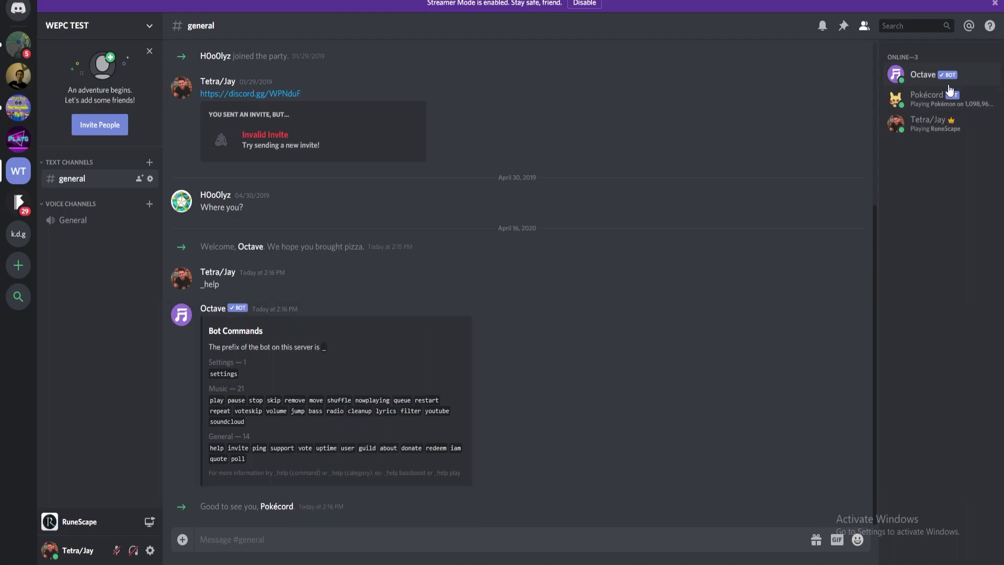
pyautogui.click(927, 98)
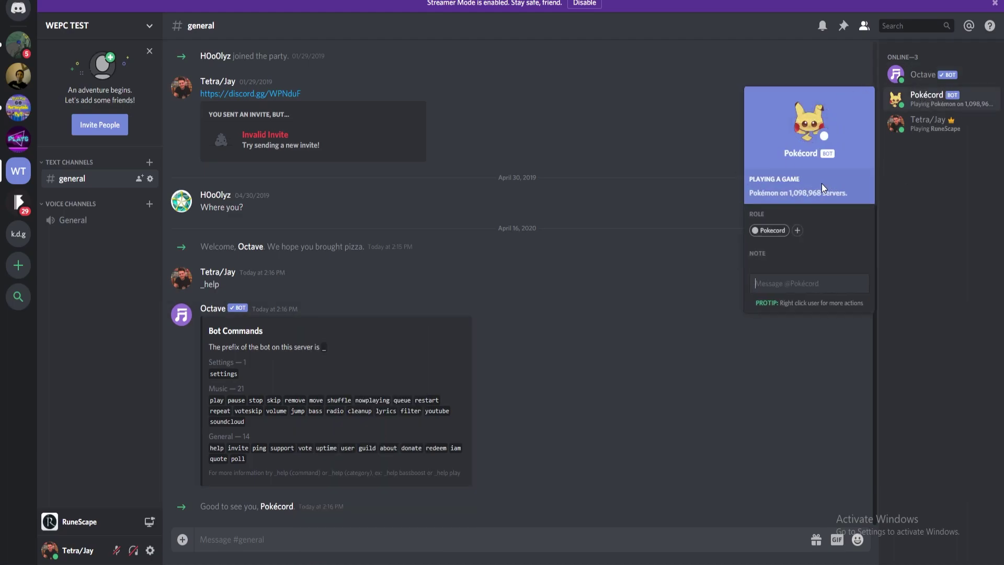
pyautogui.click(910, 100)
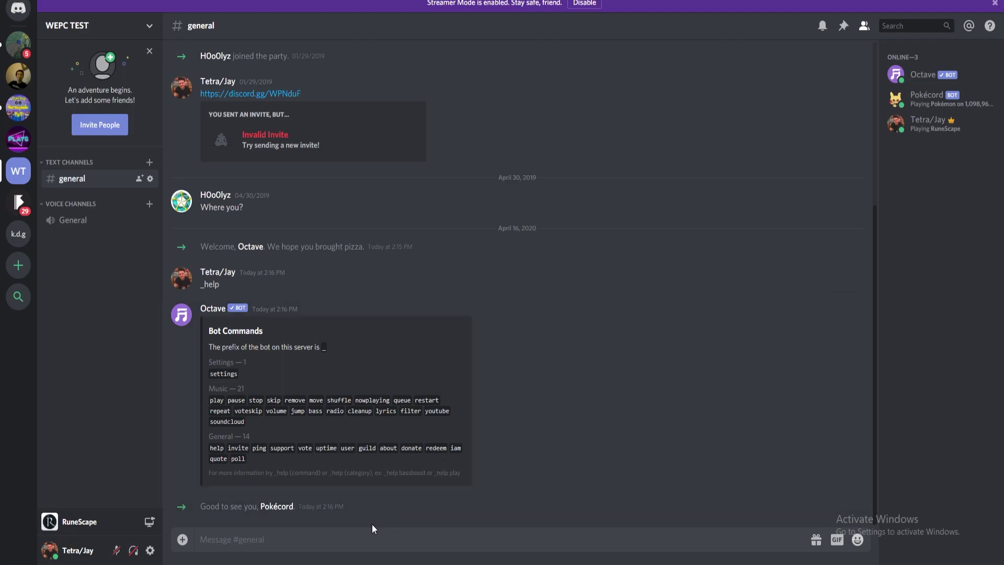
# Step: Switch back to the top.gg homepage in Chrome to reach Trending New Bots
pyautogui.hotkey('alt', 'Tab')
pyautogui.scroll(-3, 376, 251)
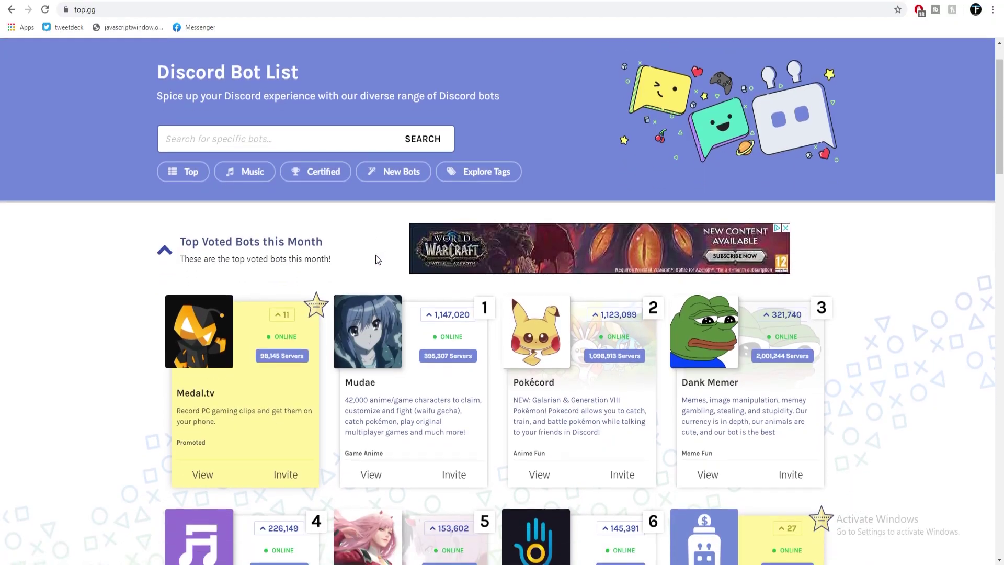
pyautogui.scroll(-3, 374, 242)
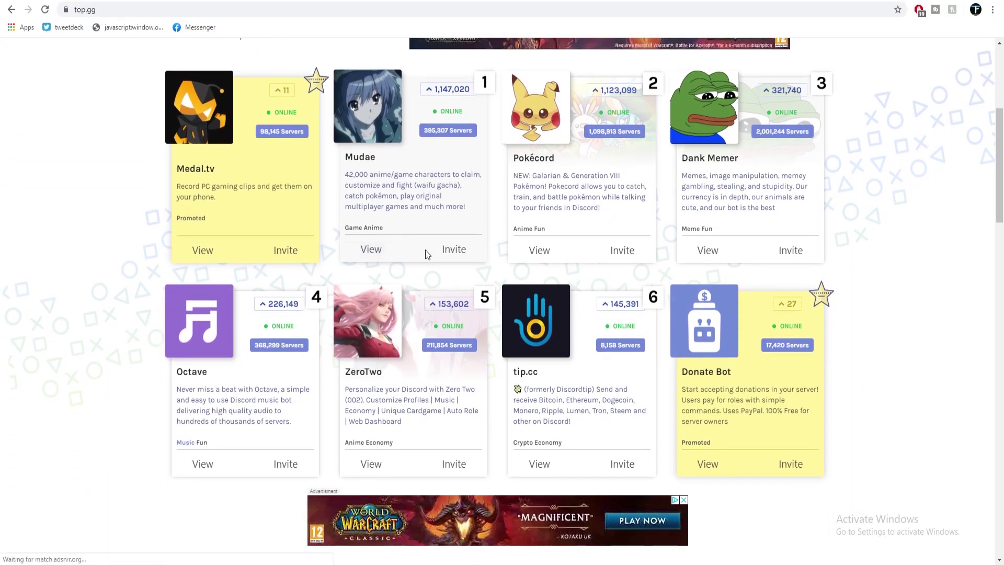
pyautogui.scroll(-2, 431, 243)
pyautogui.scroll(-3, 430, 255)
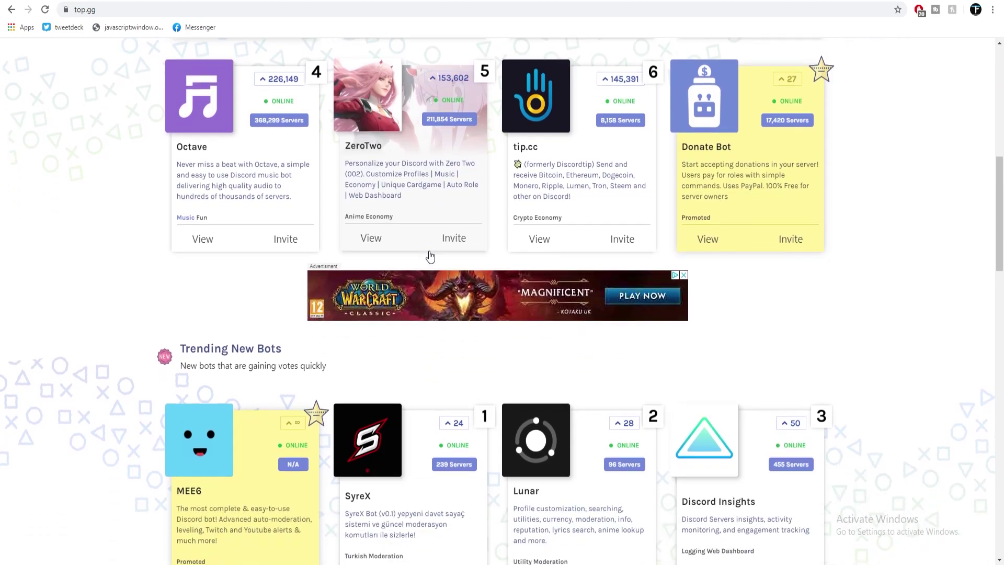
pyautogui.scroll(-2, 431, 255)
pyautogui.scroll(-2, 430, 255)
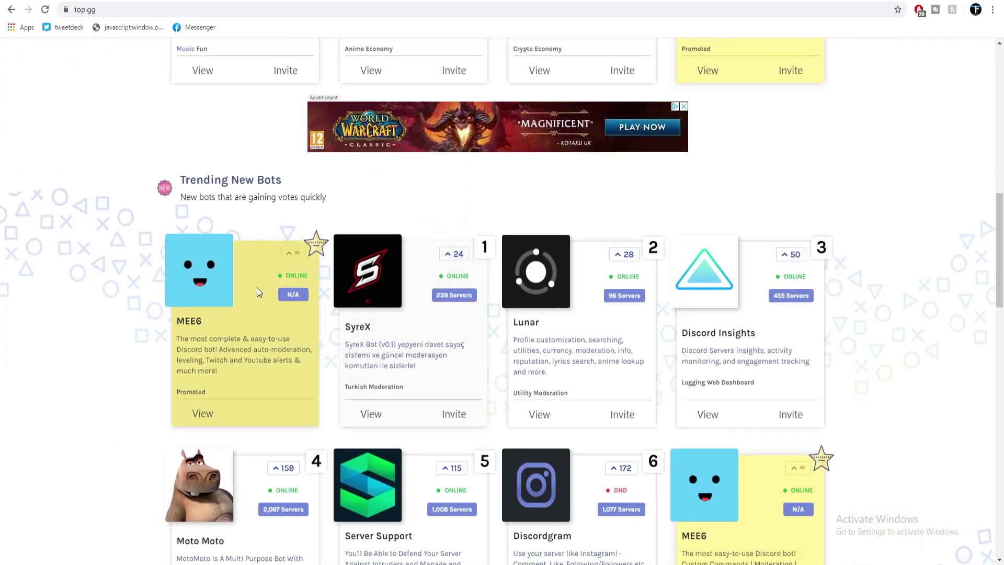
# Step: Open MEE6's website and authorize it with the Discord account
pyautogui.click(226, 290)
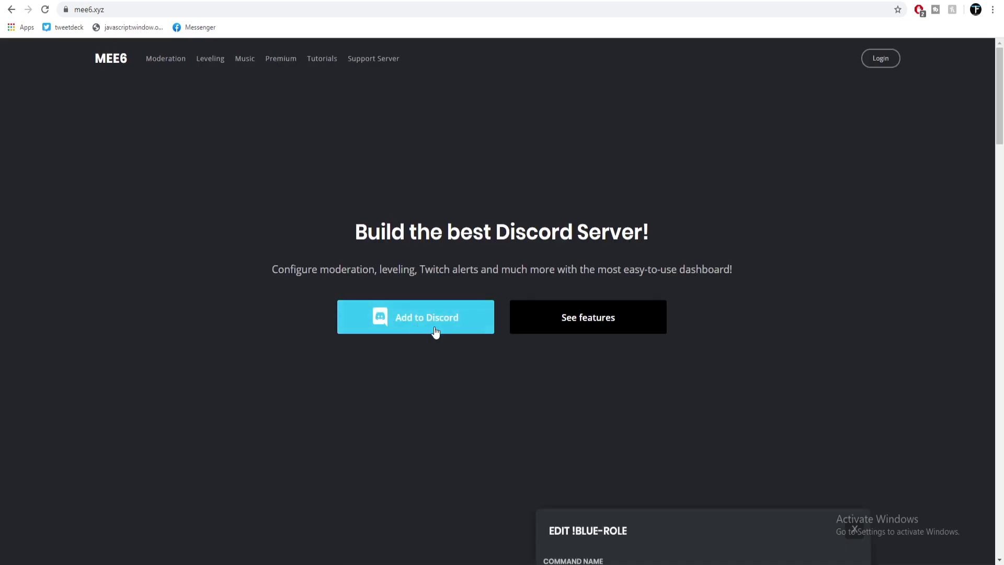
pyautogui.click(455, 327)
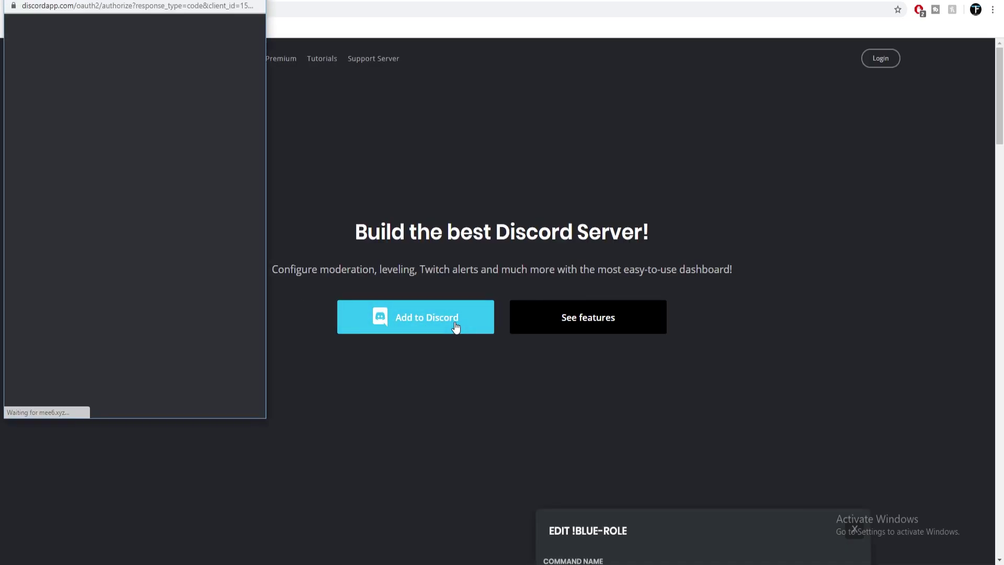
pyautogui.moveTo(169, 45)
pyautogui.mouseDown()
pyautogui.moveTo(384, 56)
pyautogui.moveTo(528, 80)
pyautogui.mouseUp()
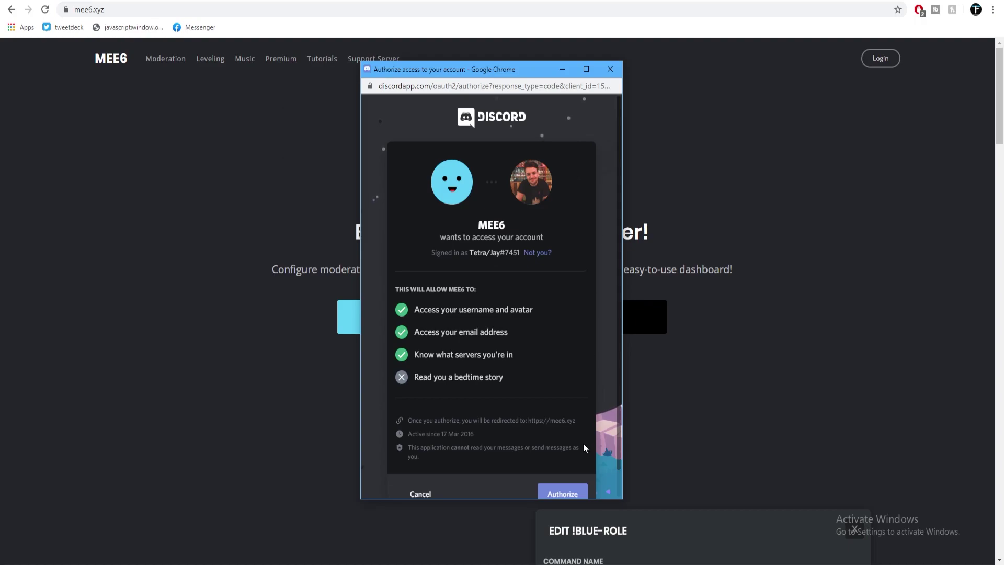
pyautogui.click(572, 491)
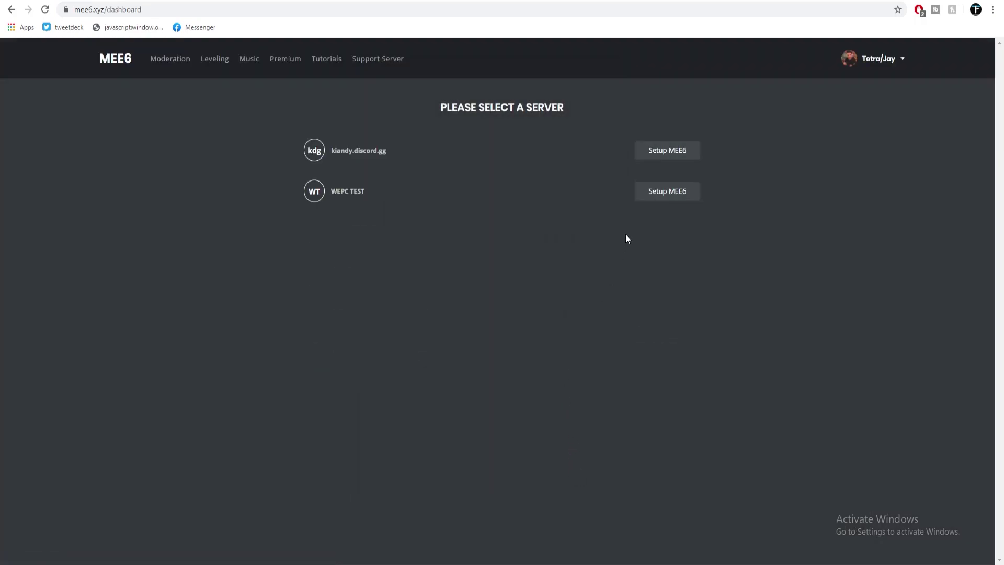
# Step: Set up MEE6 for WEPC TEST and continue to its permissions list
pyautogui.click(677, 197)
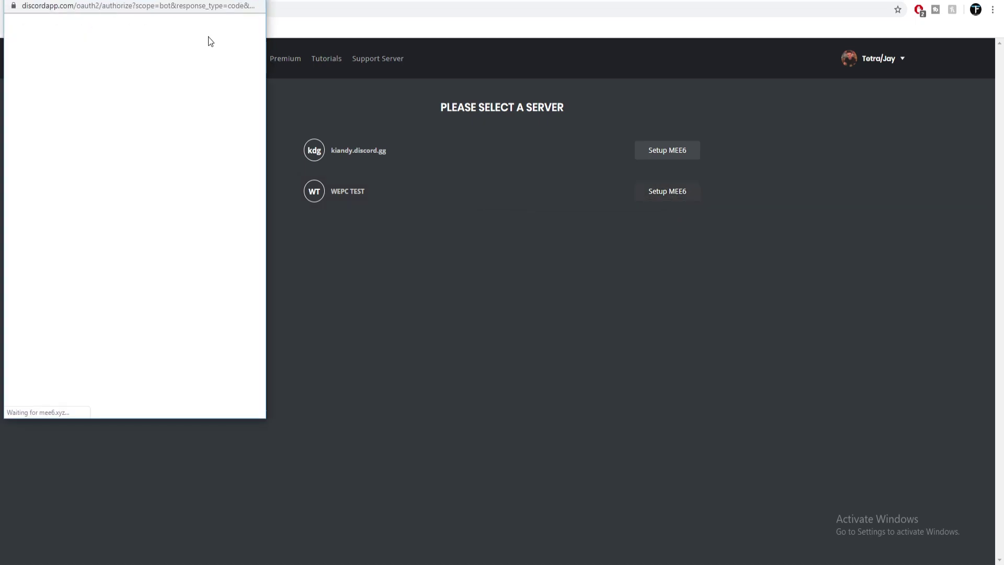
pyautogui.moveTo(171, 47); pyautogui.dragTo(524, 49)
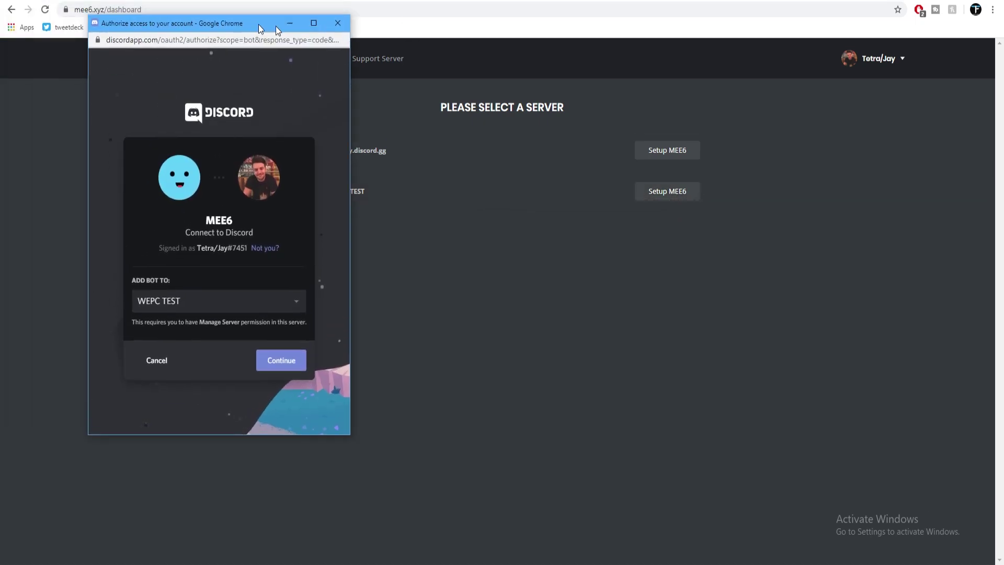
pyautogui.click(562, 384)
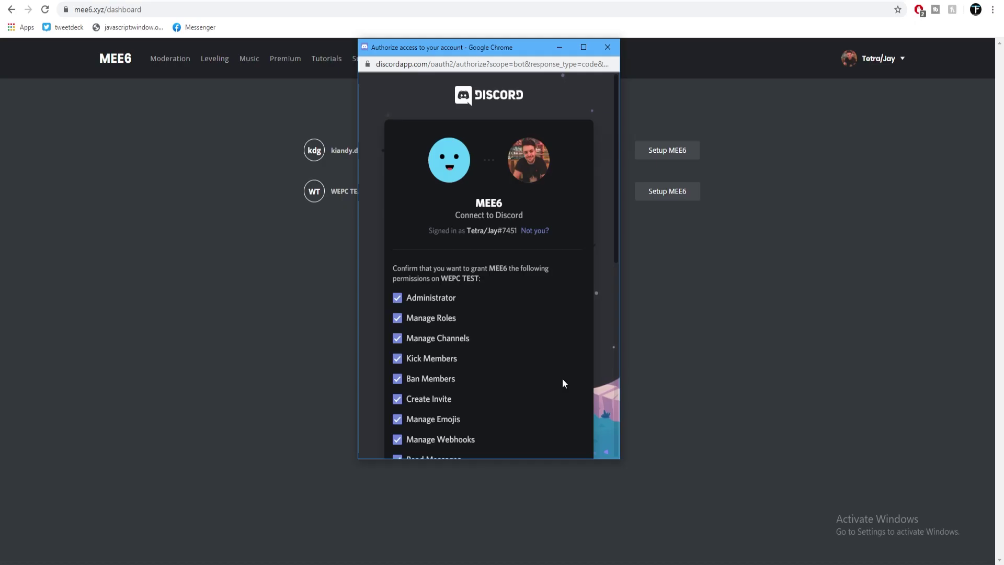